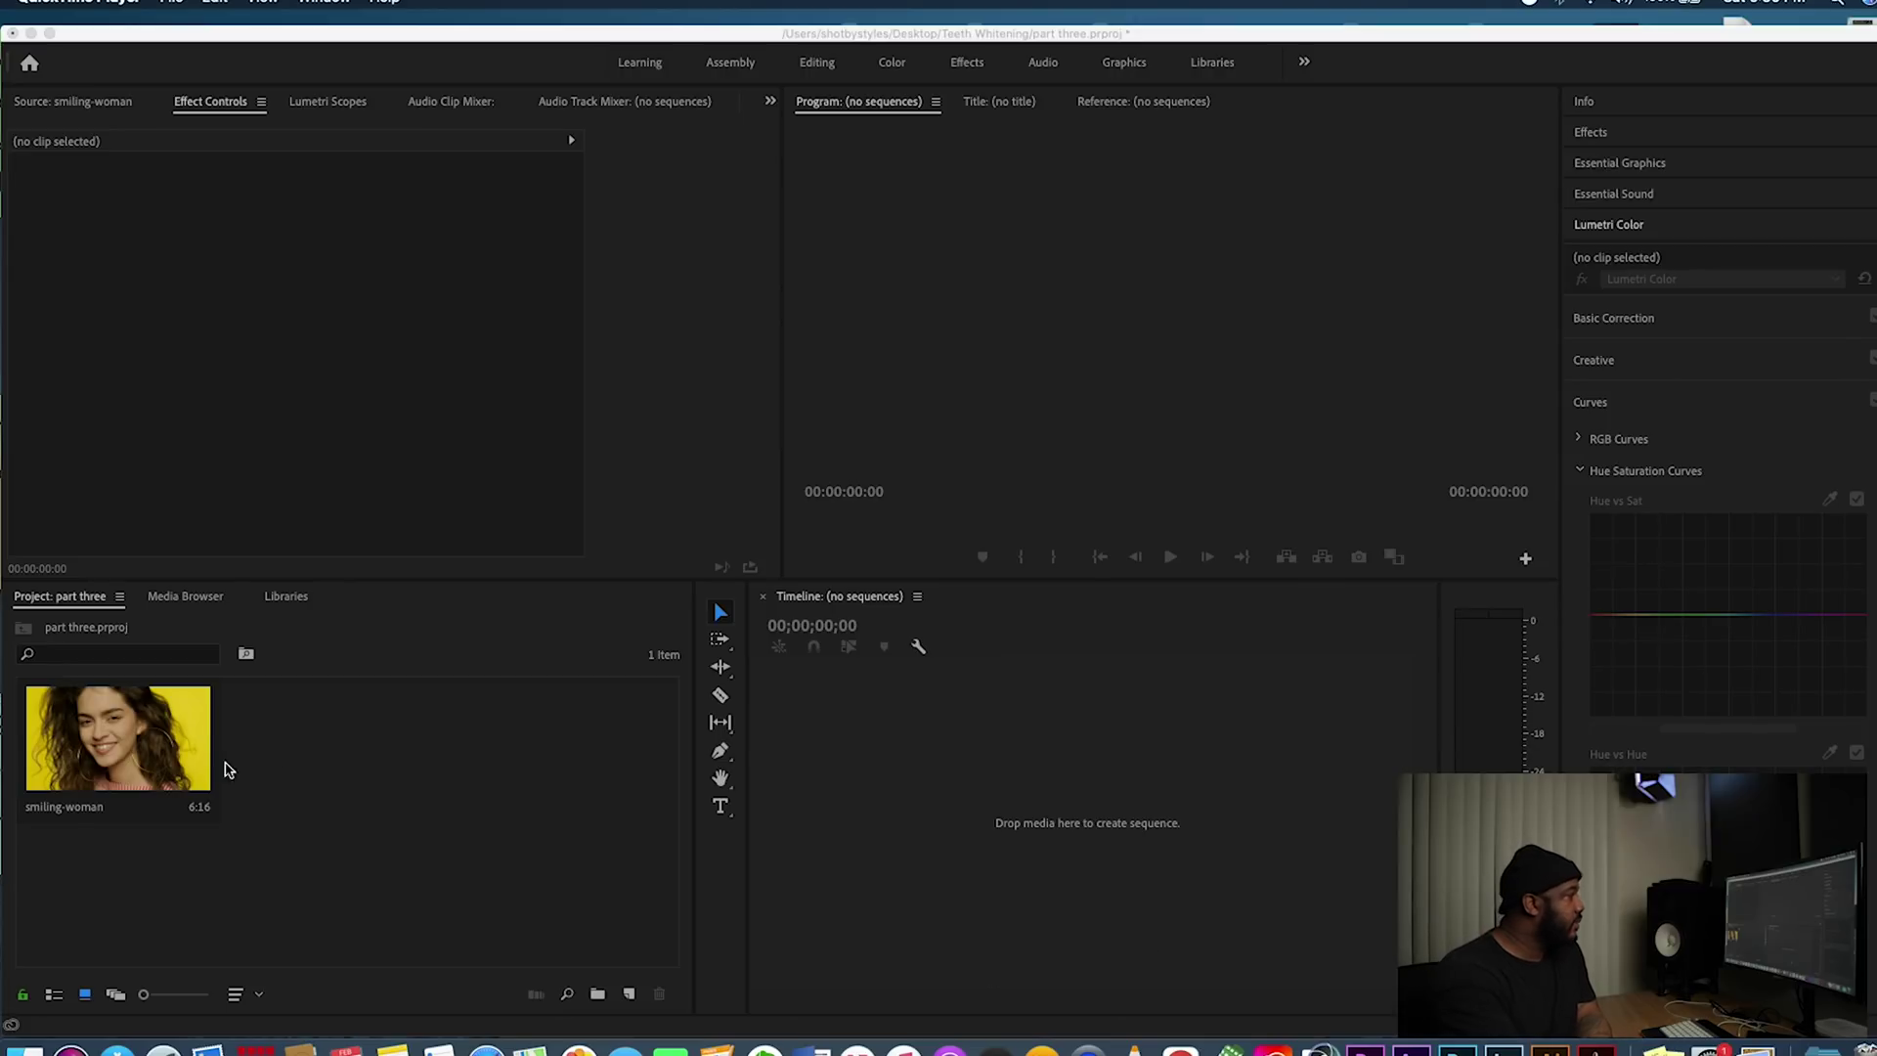
Bring the Premiere Pro project 'part three' in front of QuickTime Player
click(111, 748)
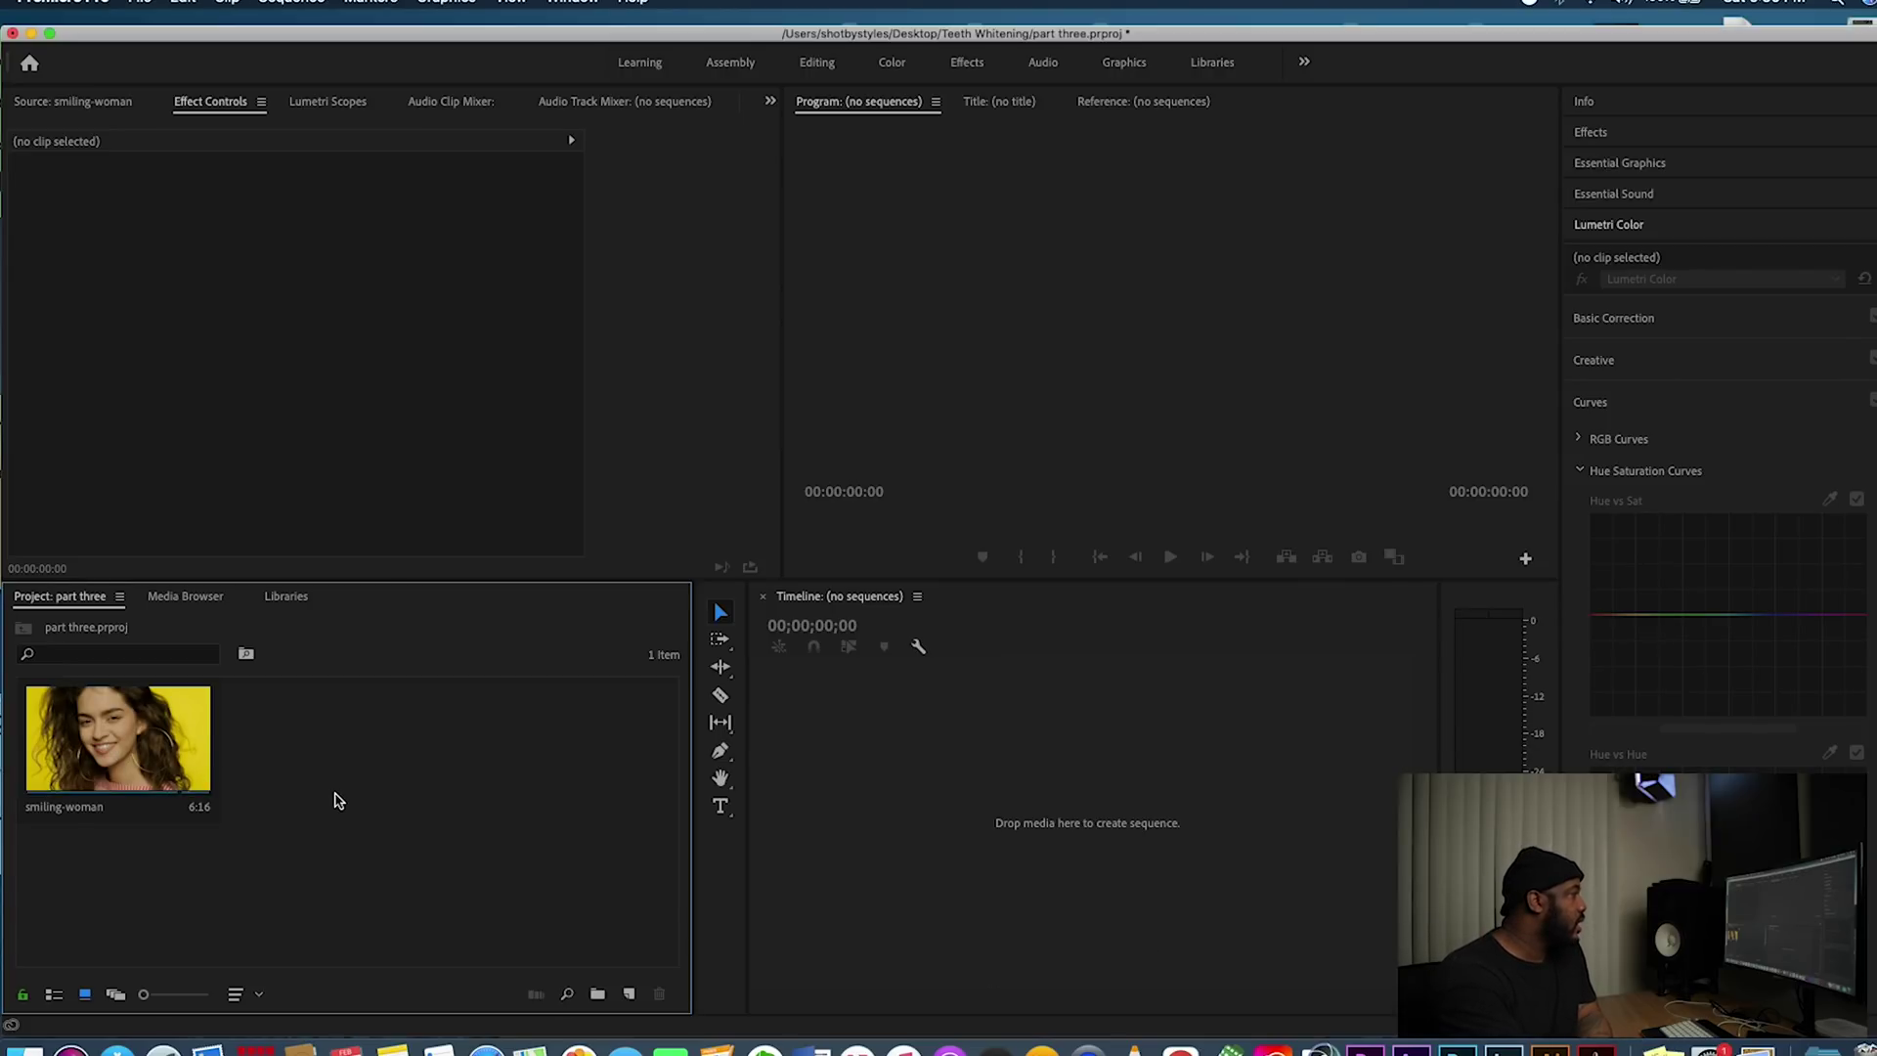
Preview the smiling-woman clip and drag it into the empty Timeline to make its sequence
double_click(105, 747)
drag(106, 748, 934, 745)
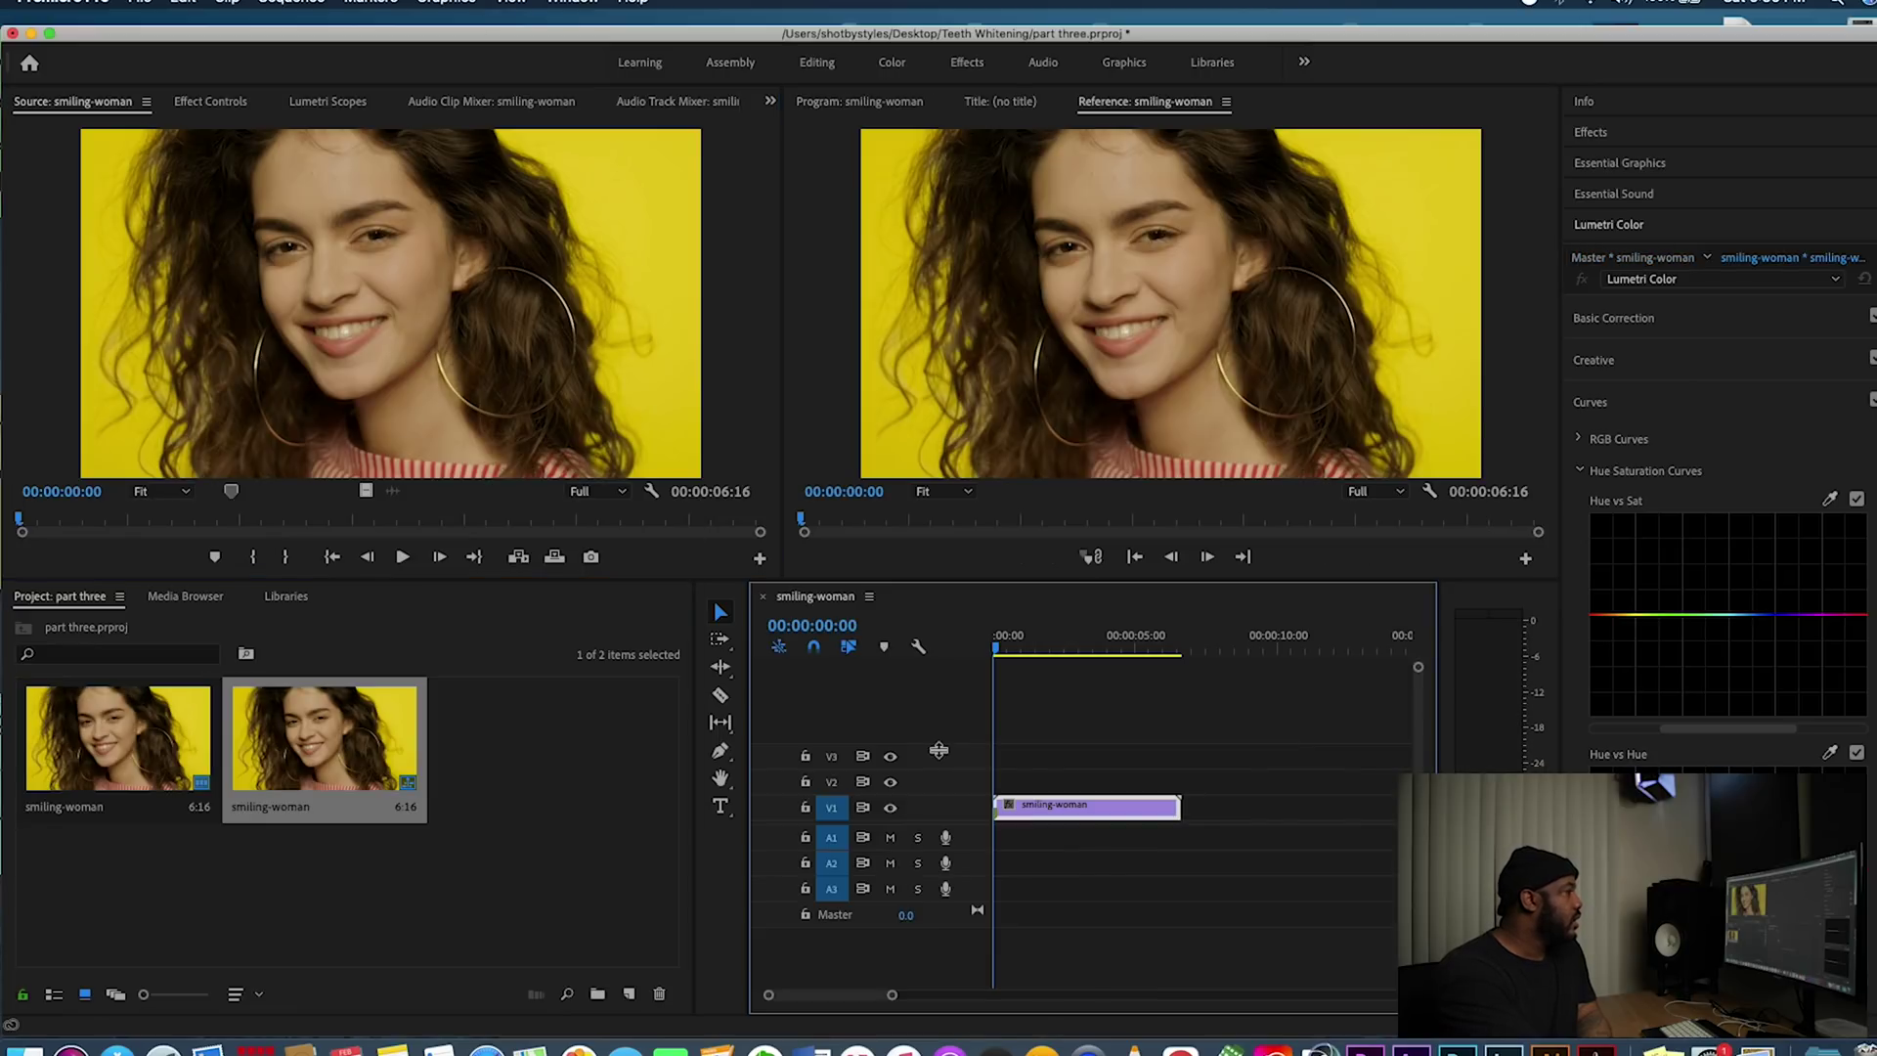
click(631, 994)
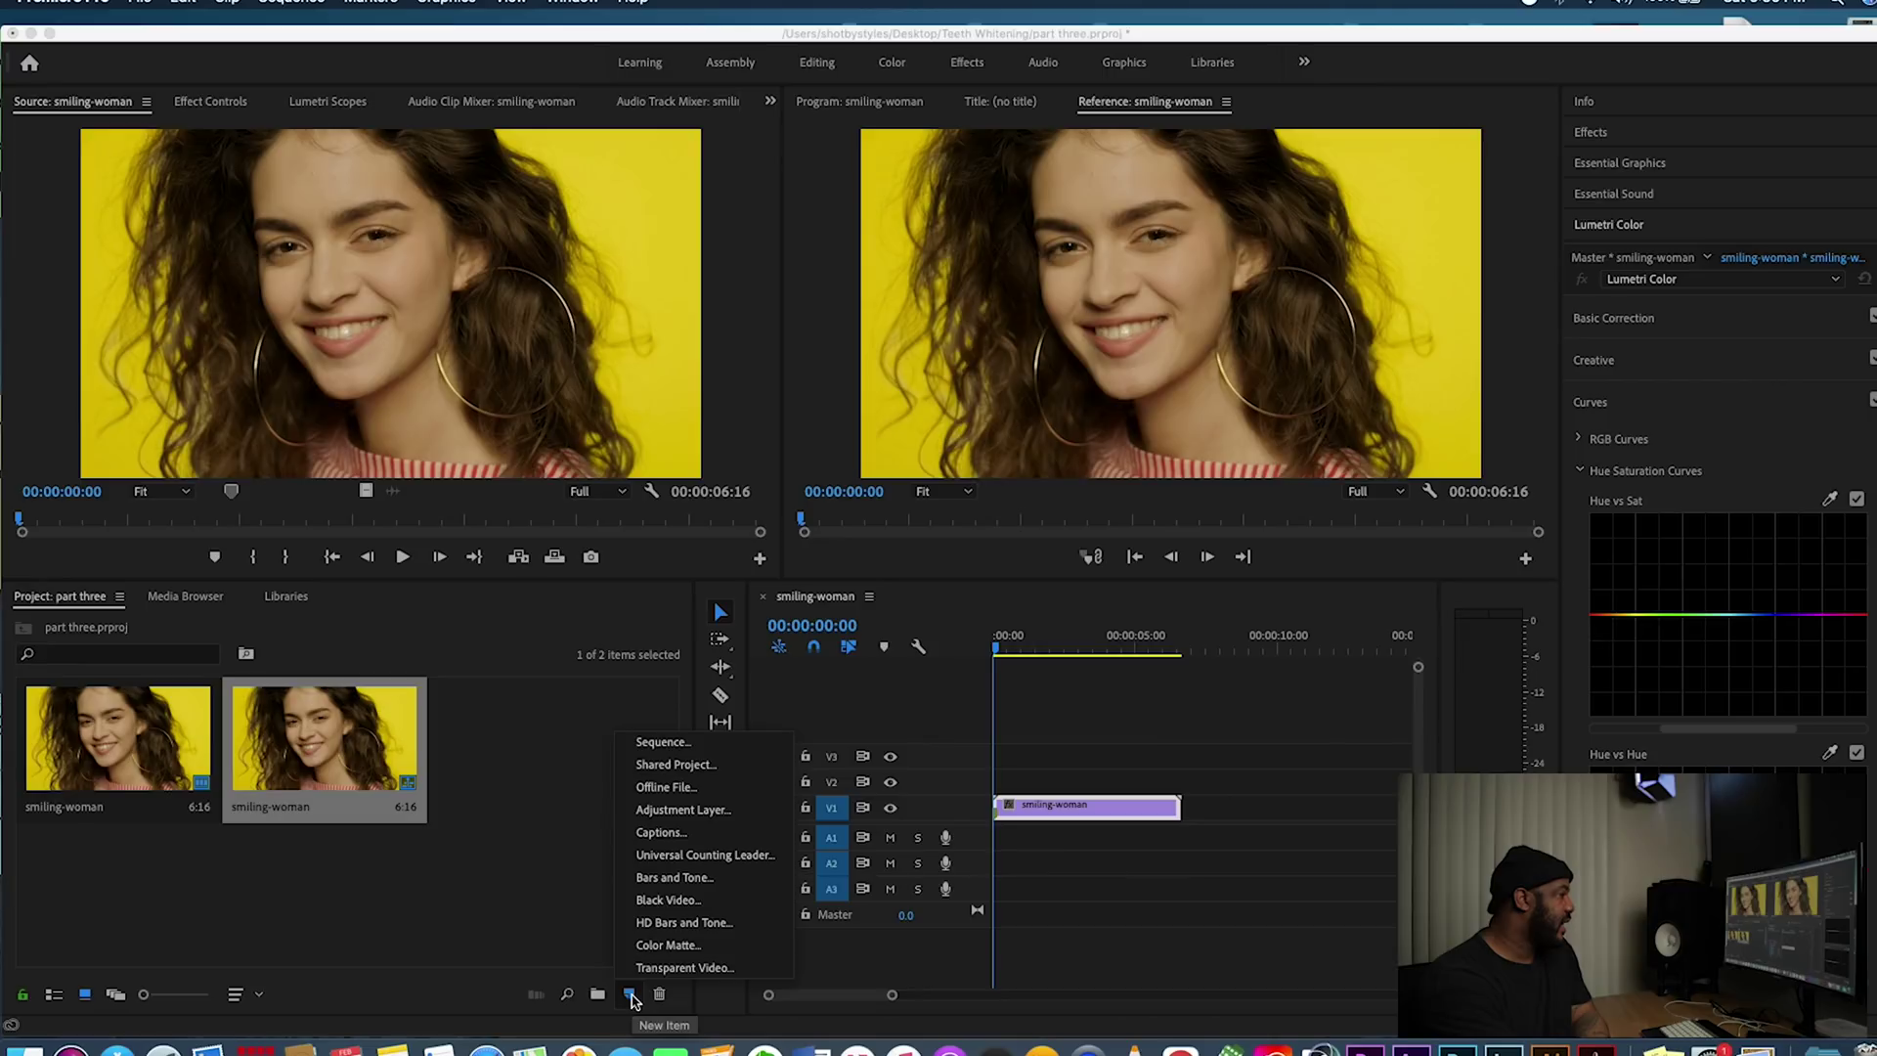
Create an adjustment layer on V2 above the clip, trimmed to the clip's 6:16 length
click(692, 809)
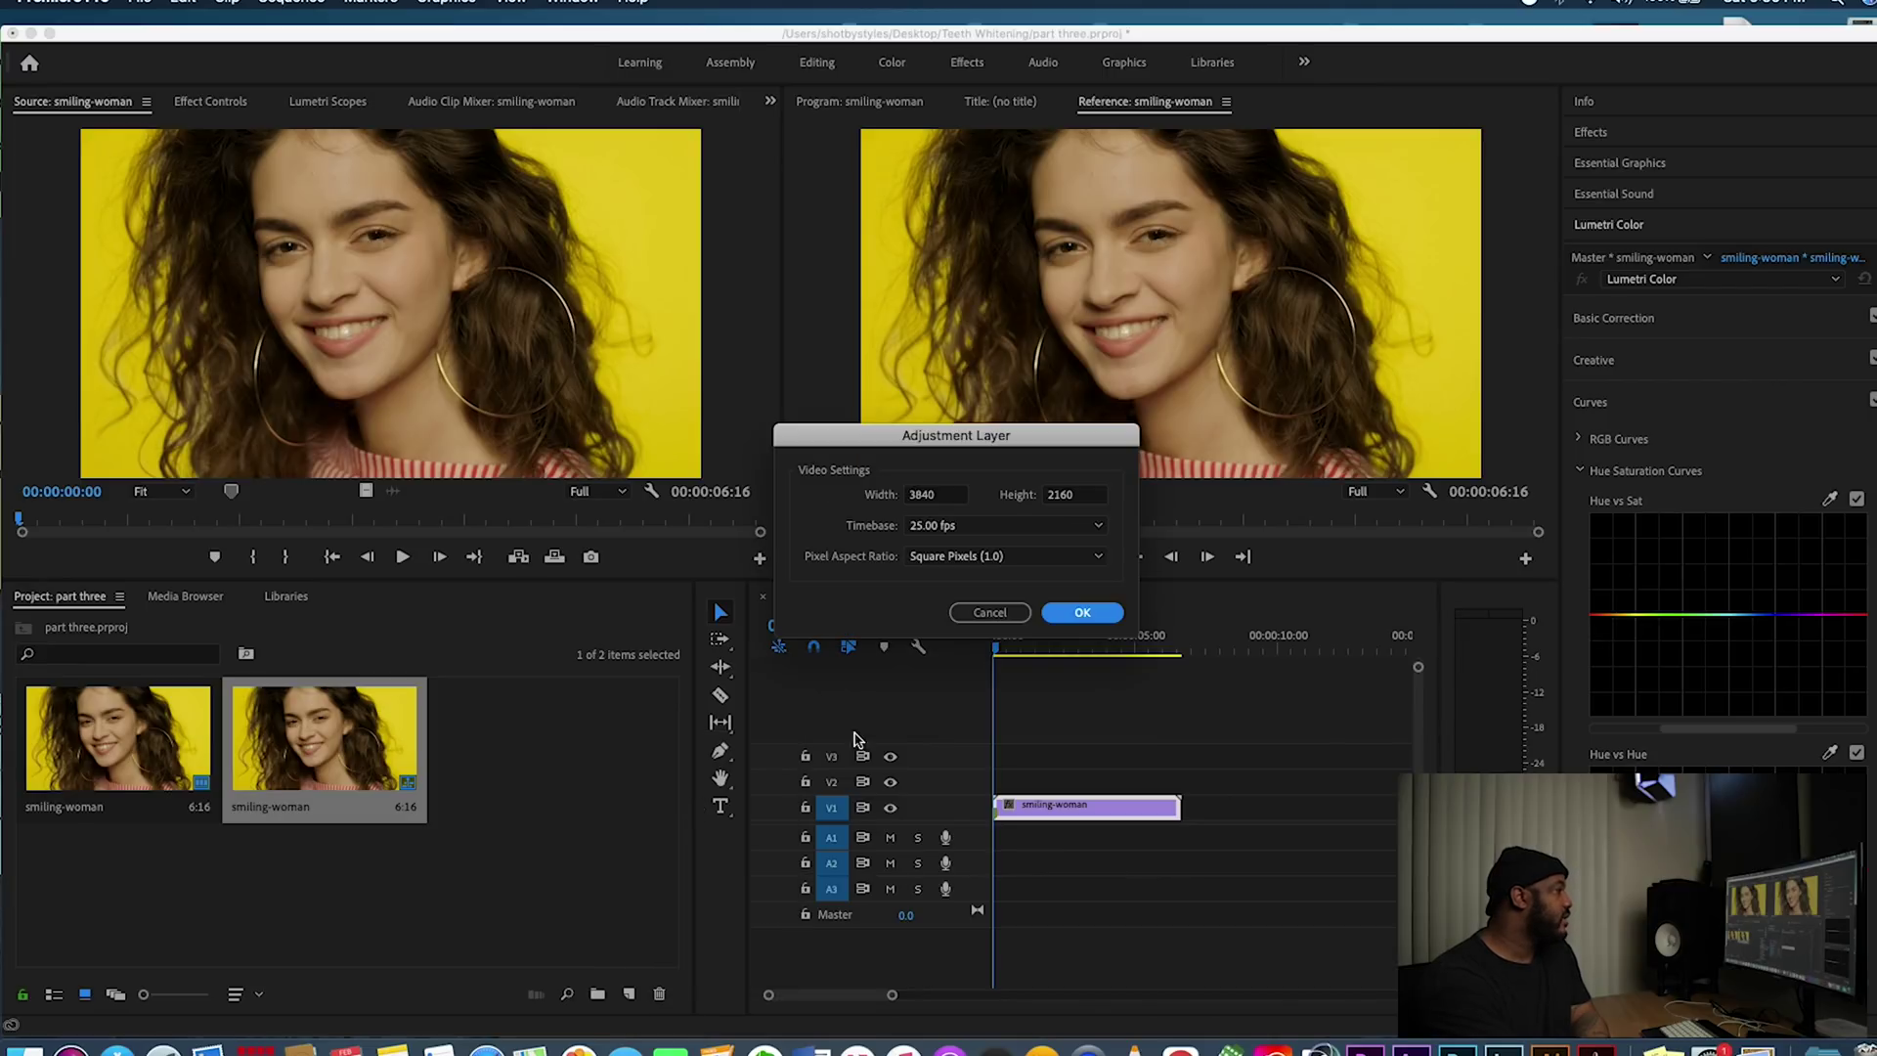
click(1083, 612)
drag(547, 758, 997, 782)
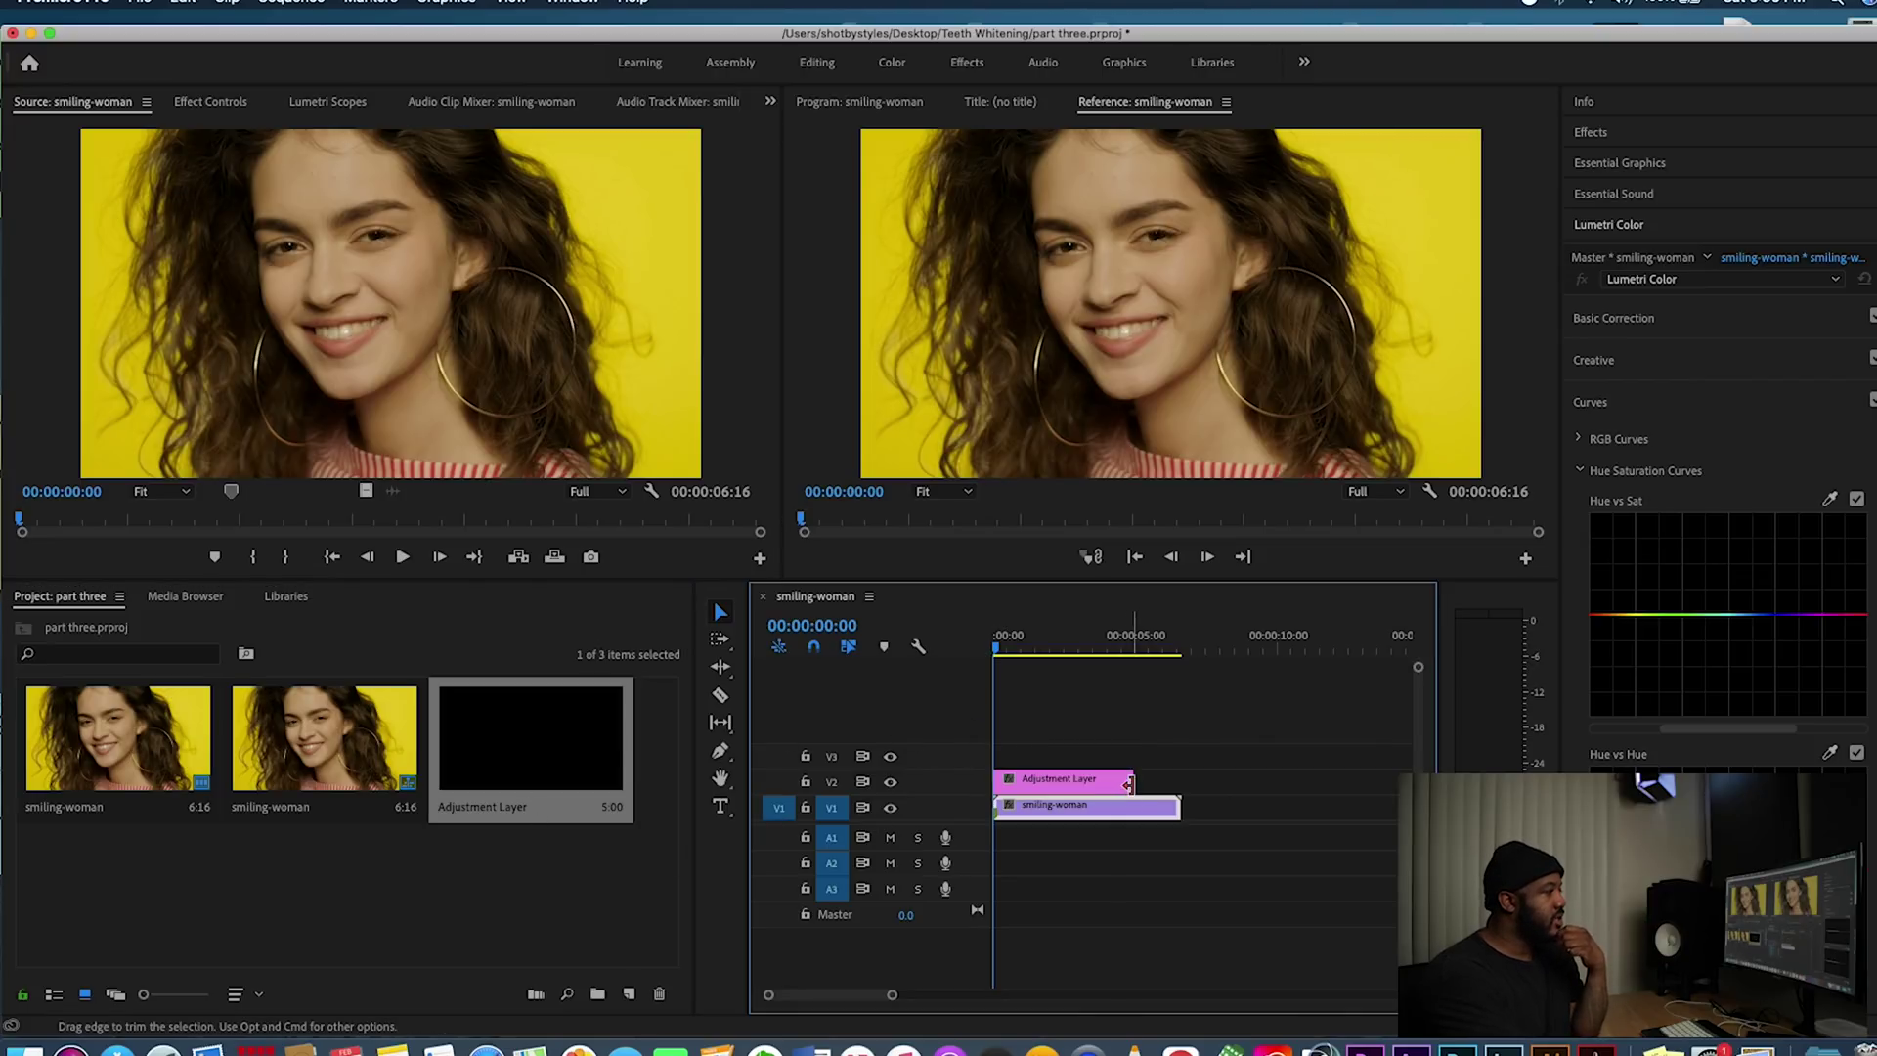
drag(1129, 782, 1180, 782)
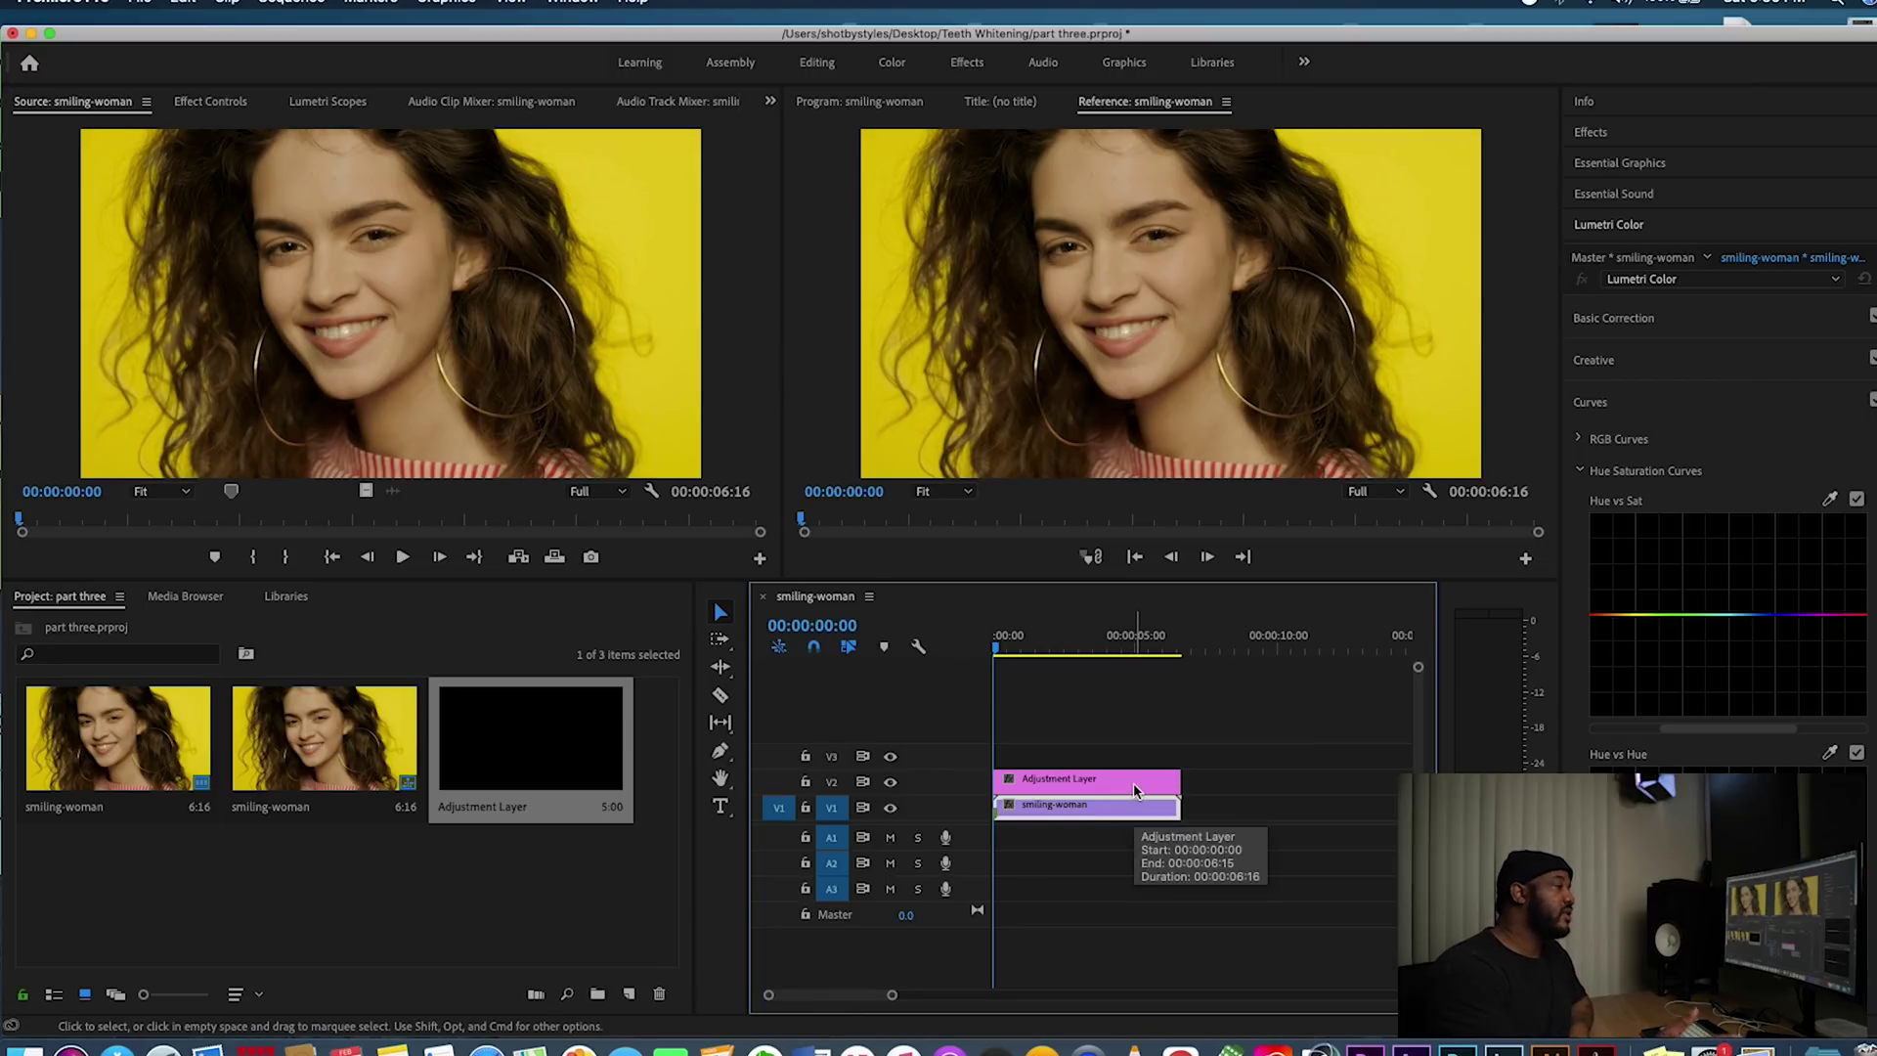
click(1141, 782)
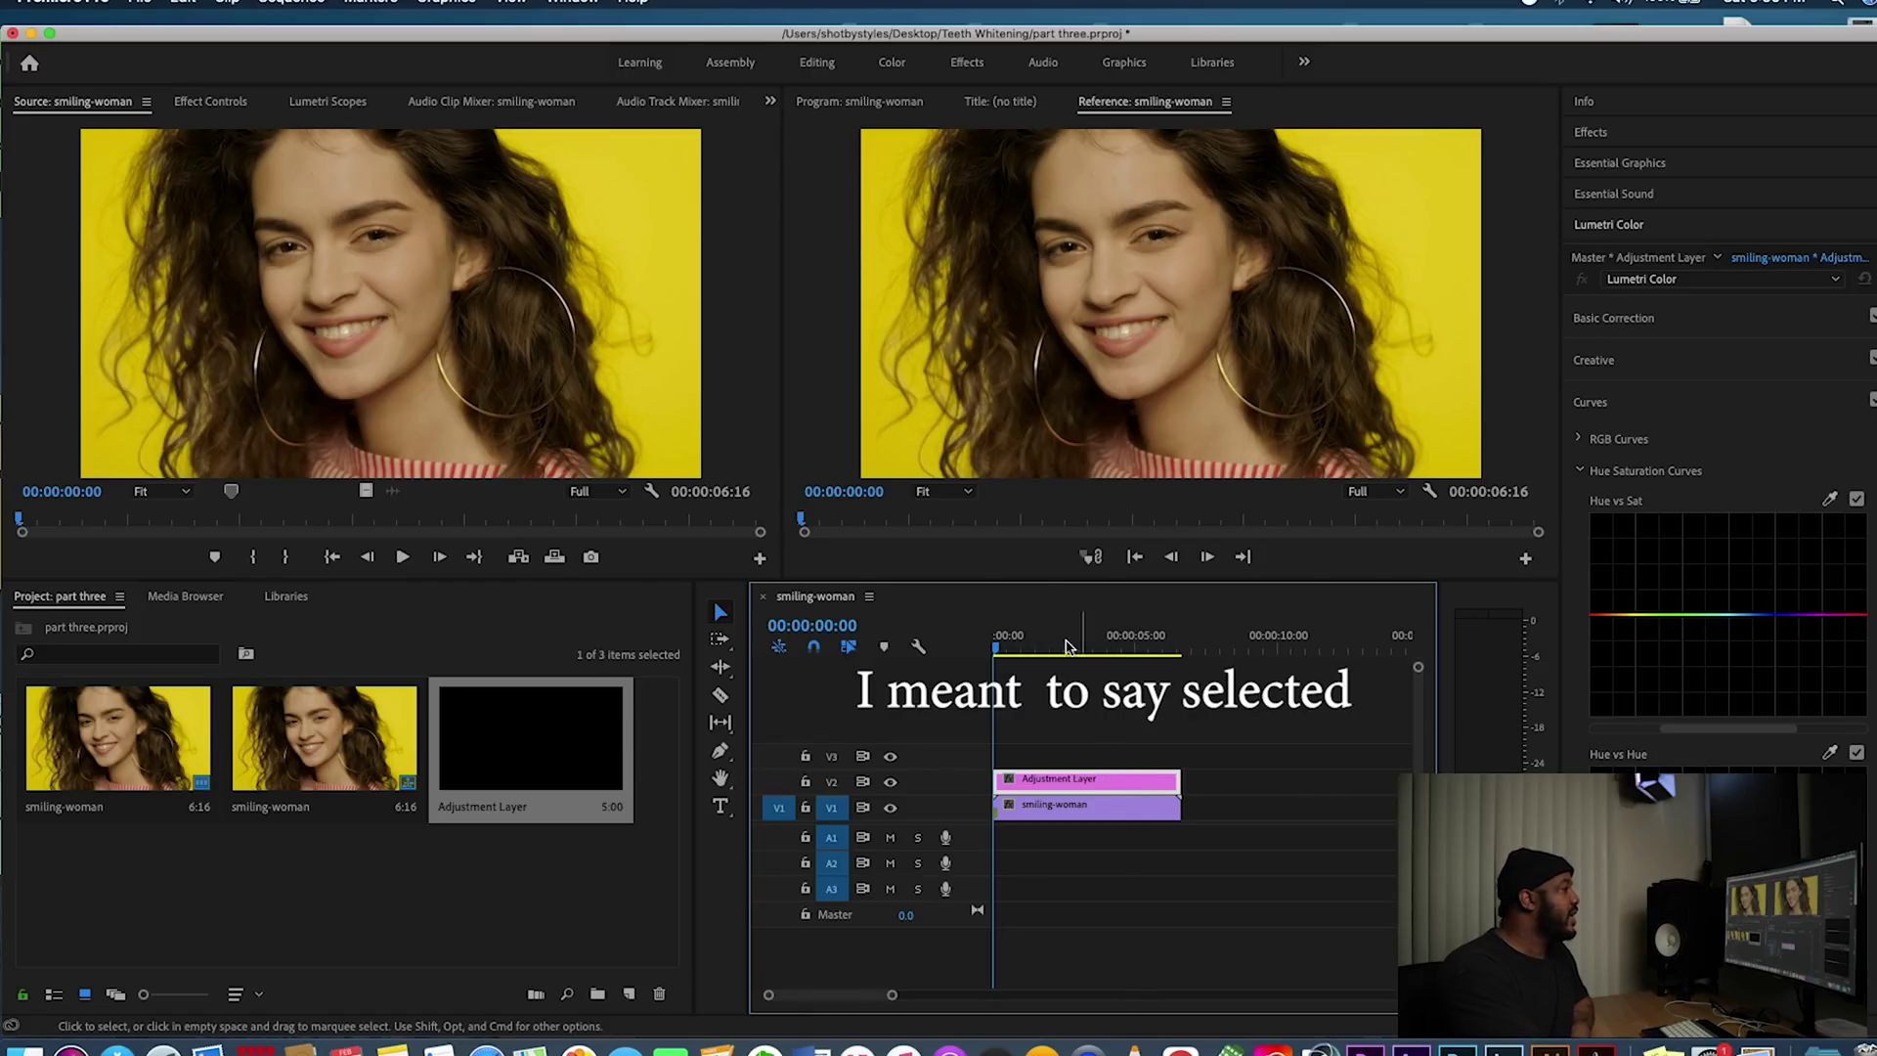
At the first frame, add a free-draw bezier Opacity mask and zoom the Program view to 50%
click(1009, 651)
drag(1011, 653, 995, 652)
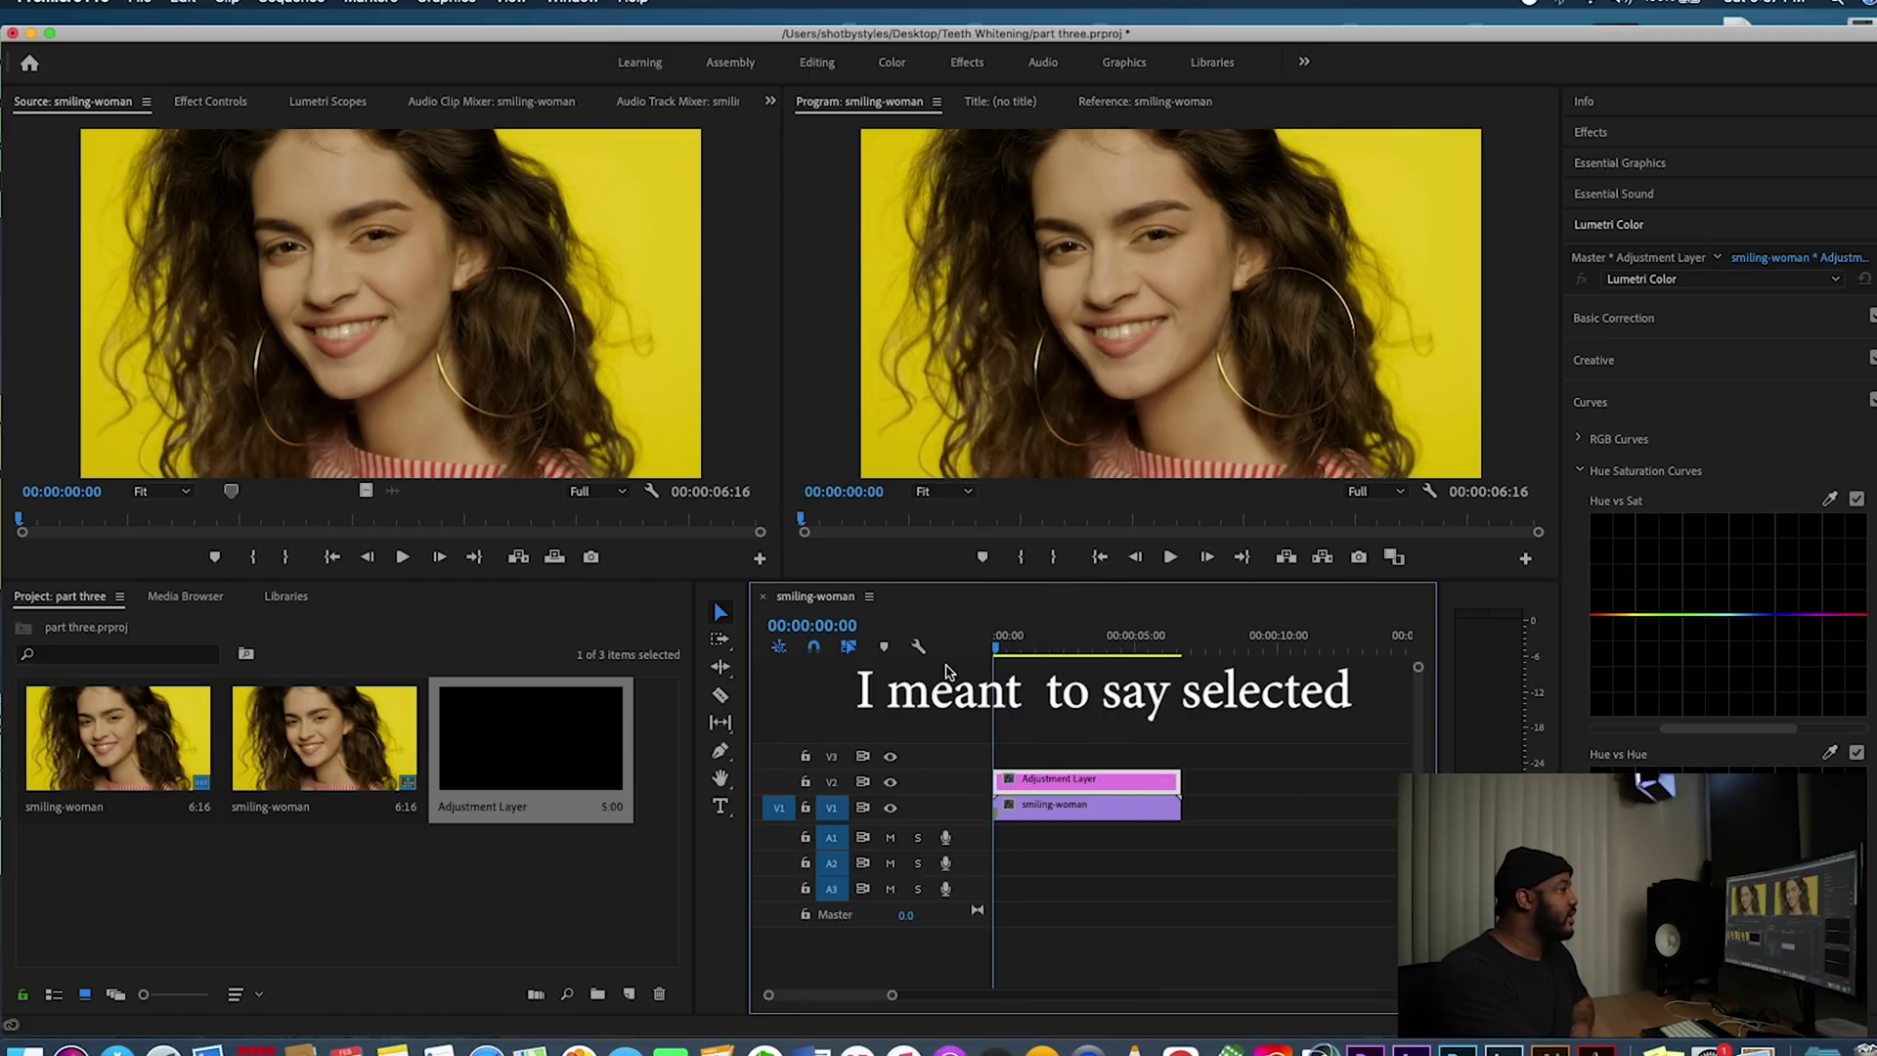
click(217, 109)
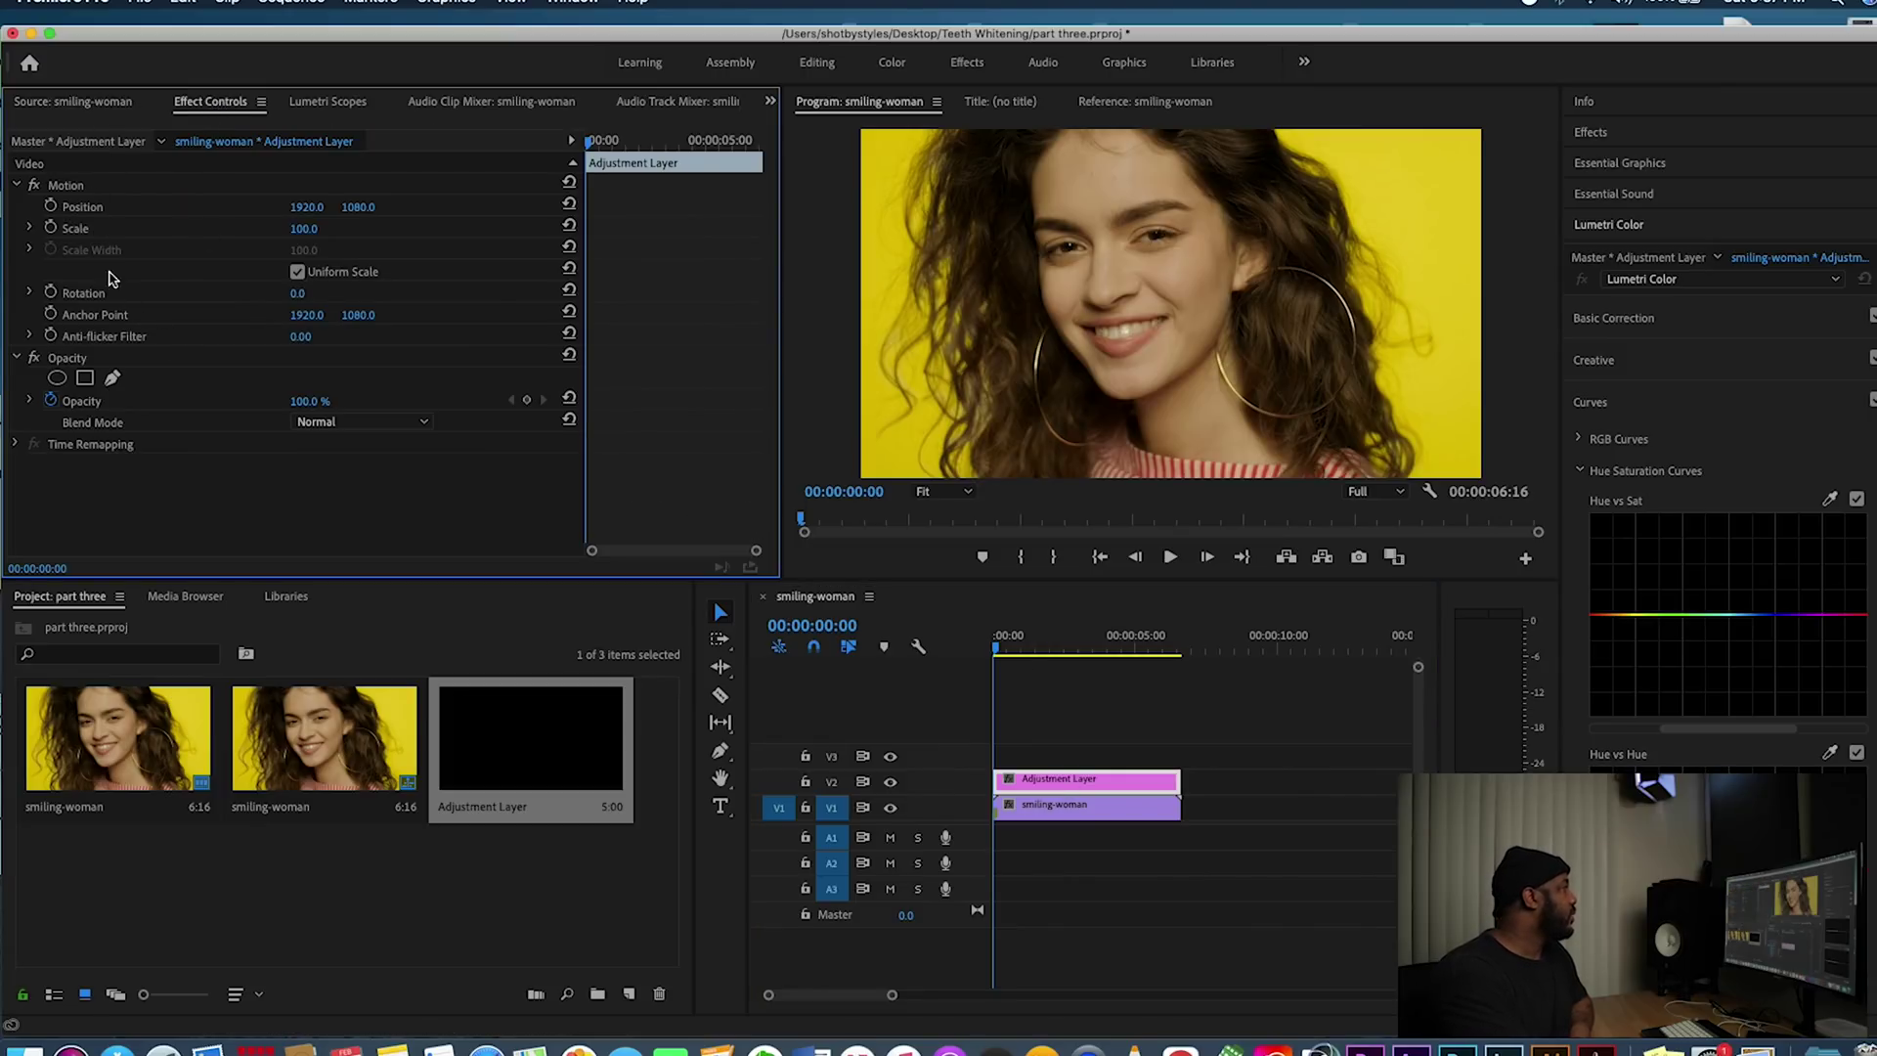
click(113, 379)
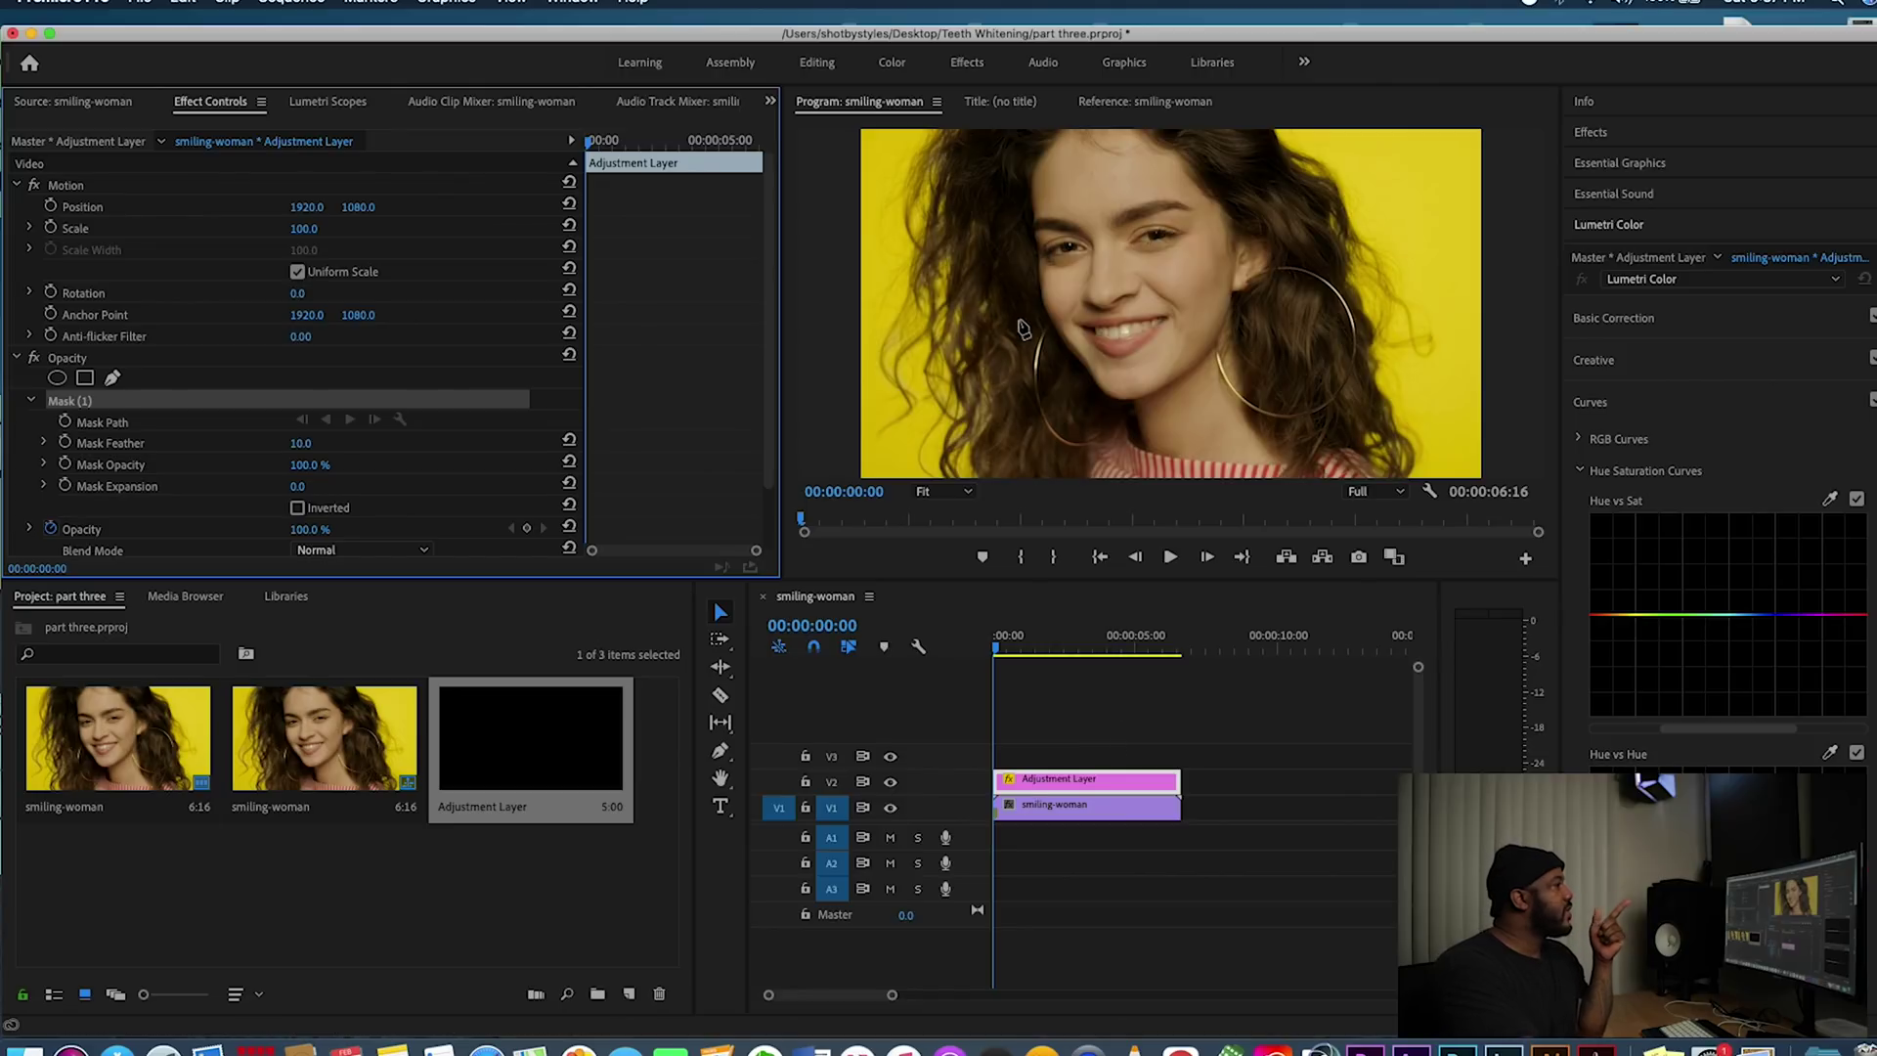
click(966, 491)
click(947, 598)
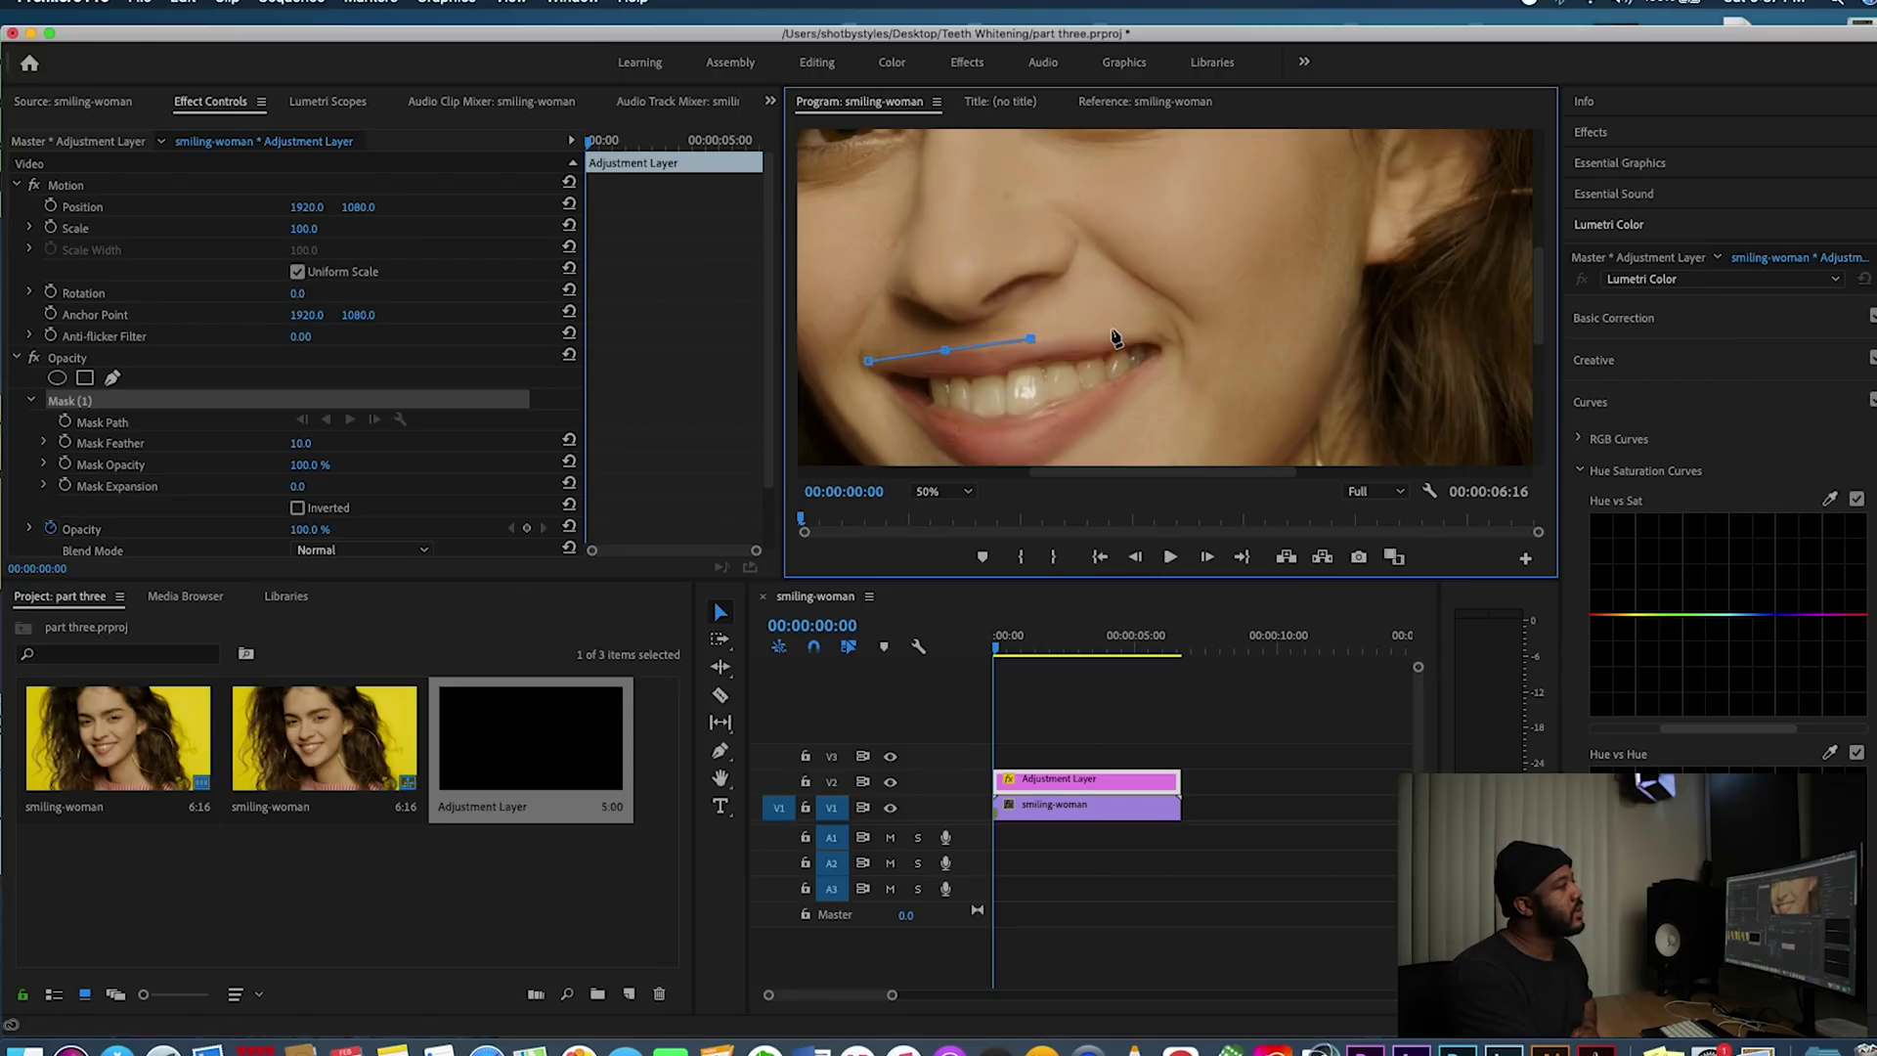
Place mask points along the lips and mouth corners, closing the shape around the teeth
click(1154, 326)
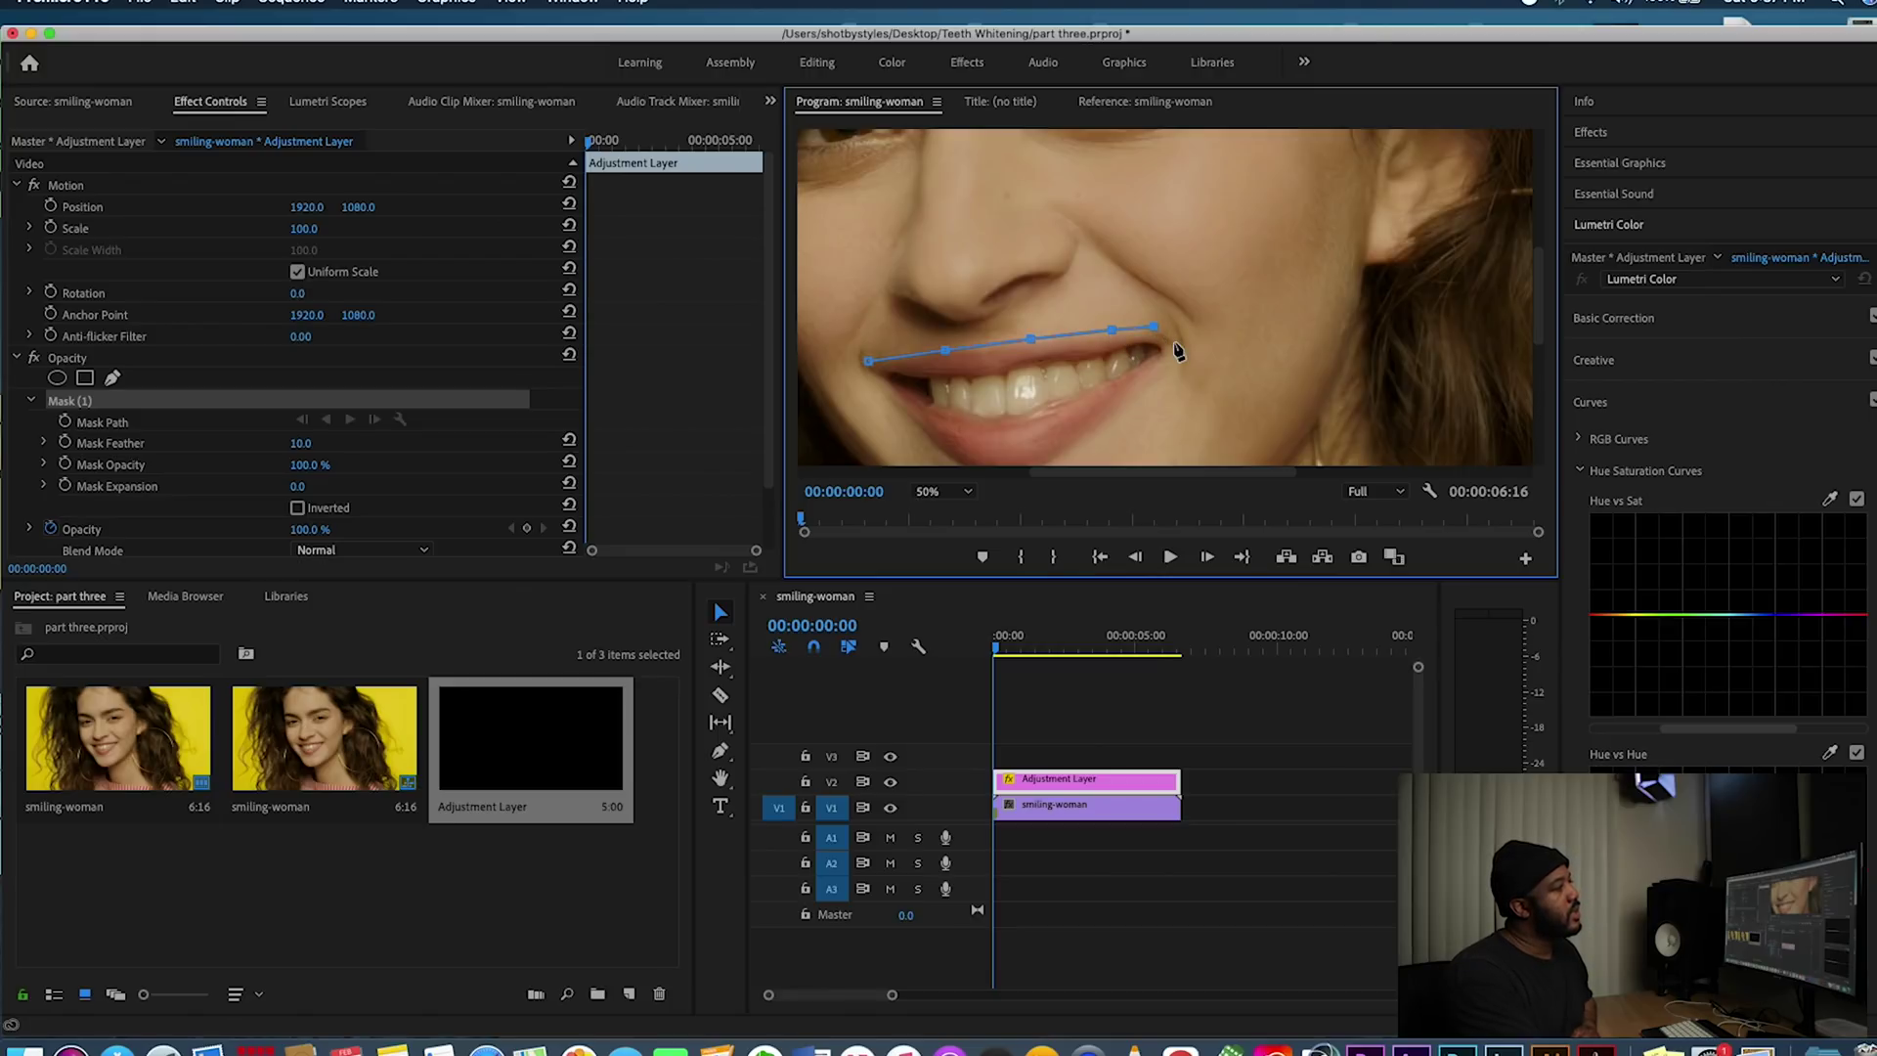
click(1175, 343)
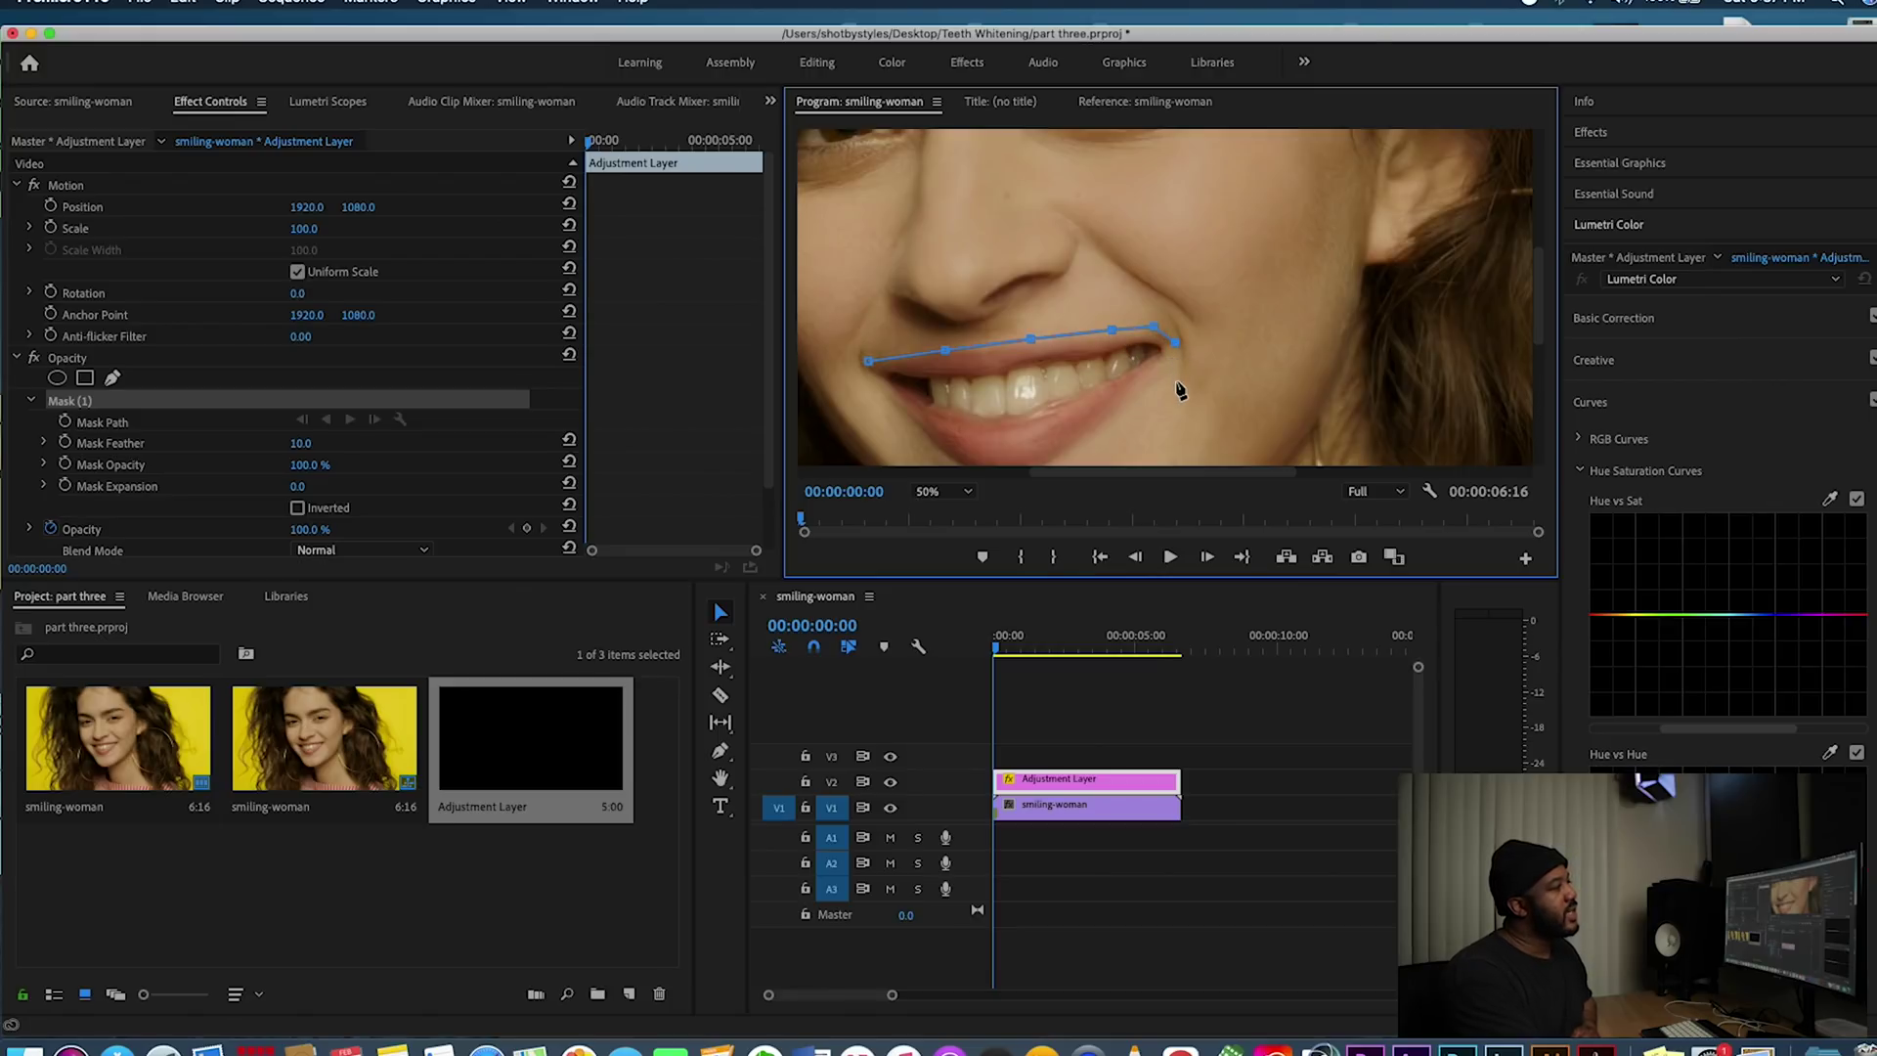
click(1117, 412)
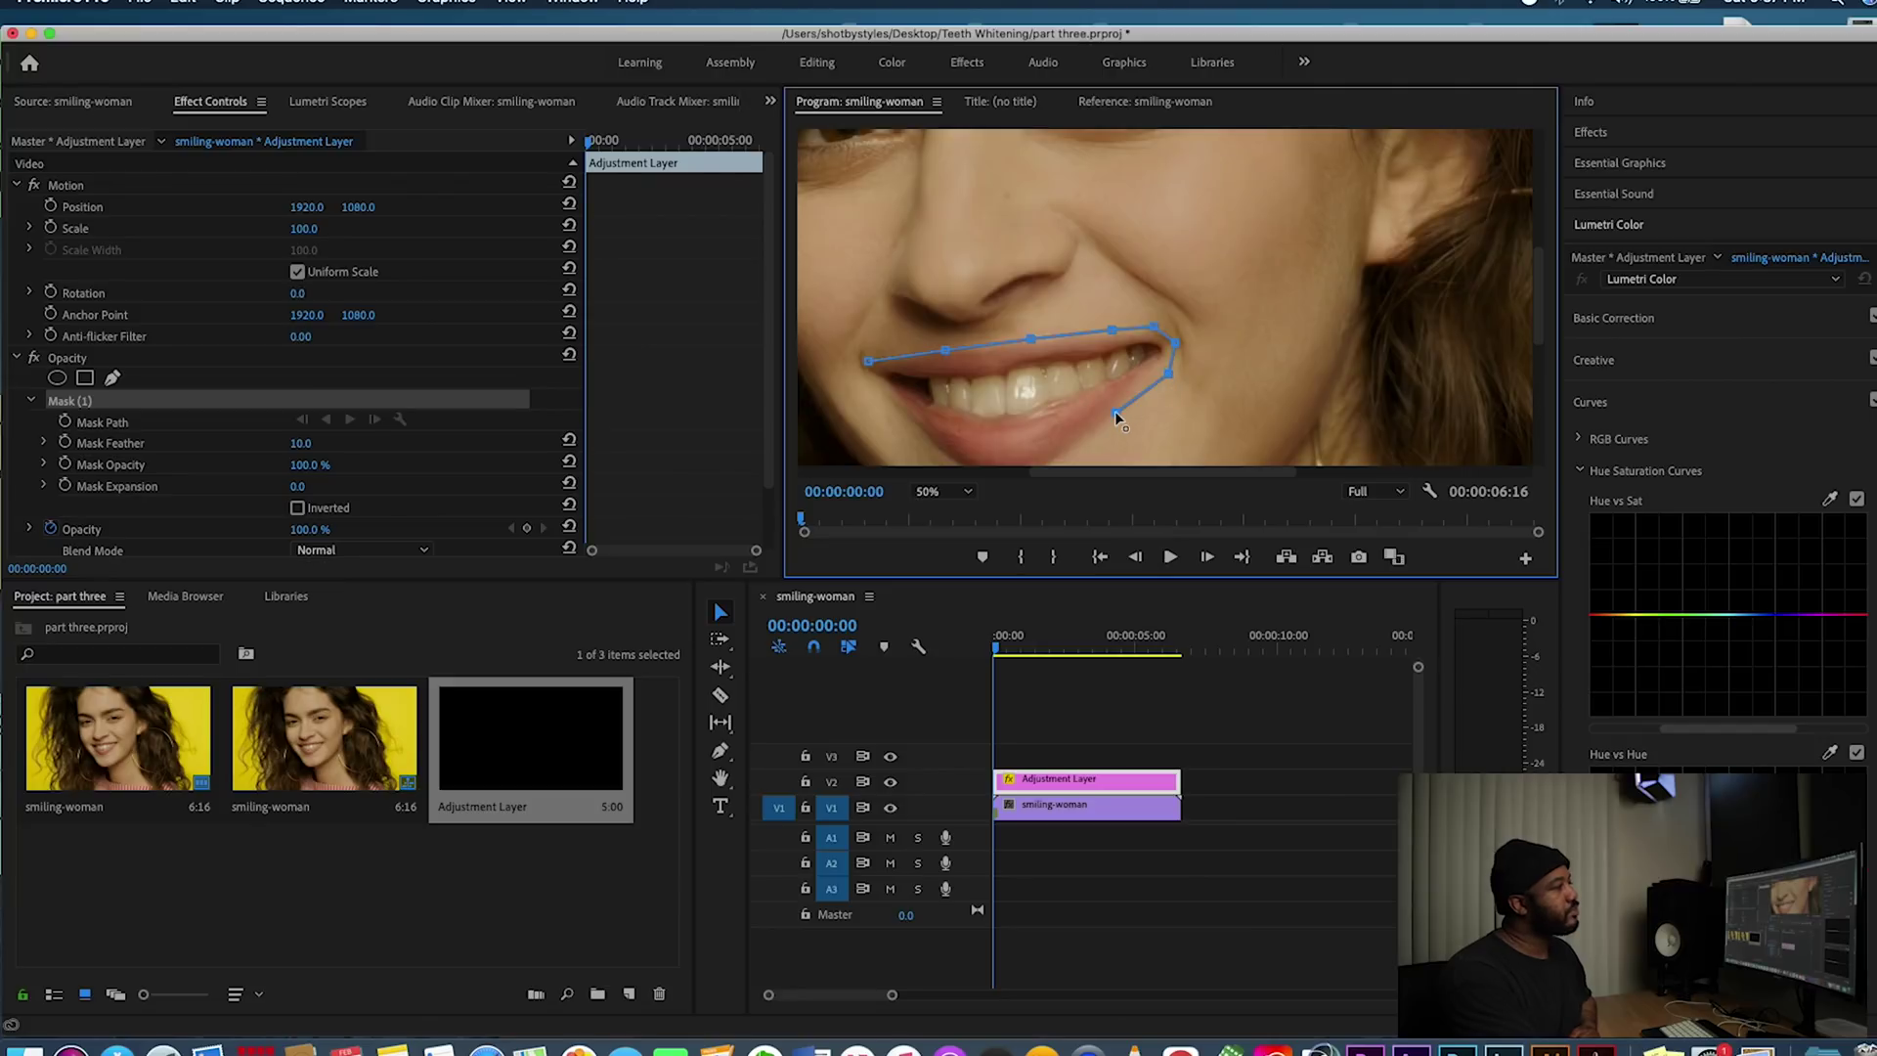
key(space)
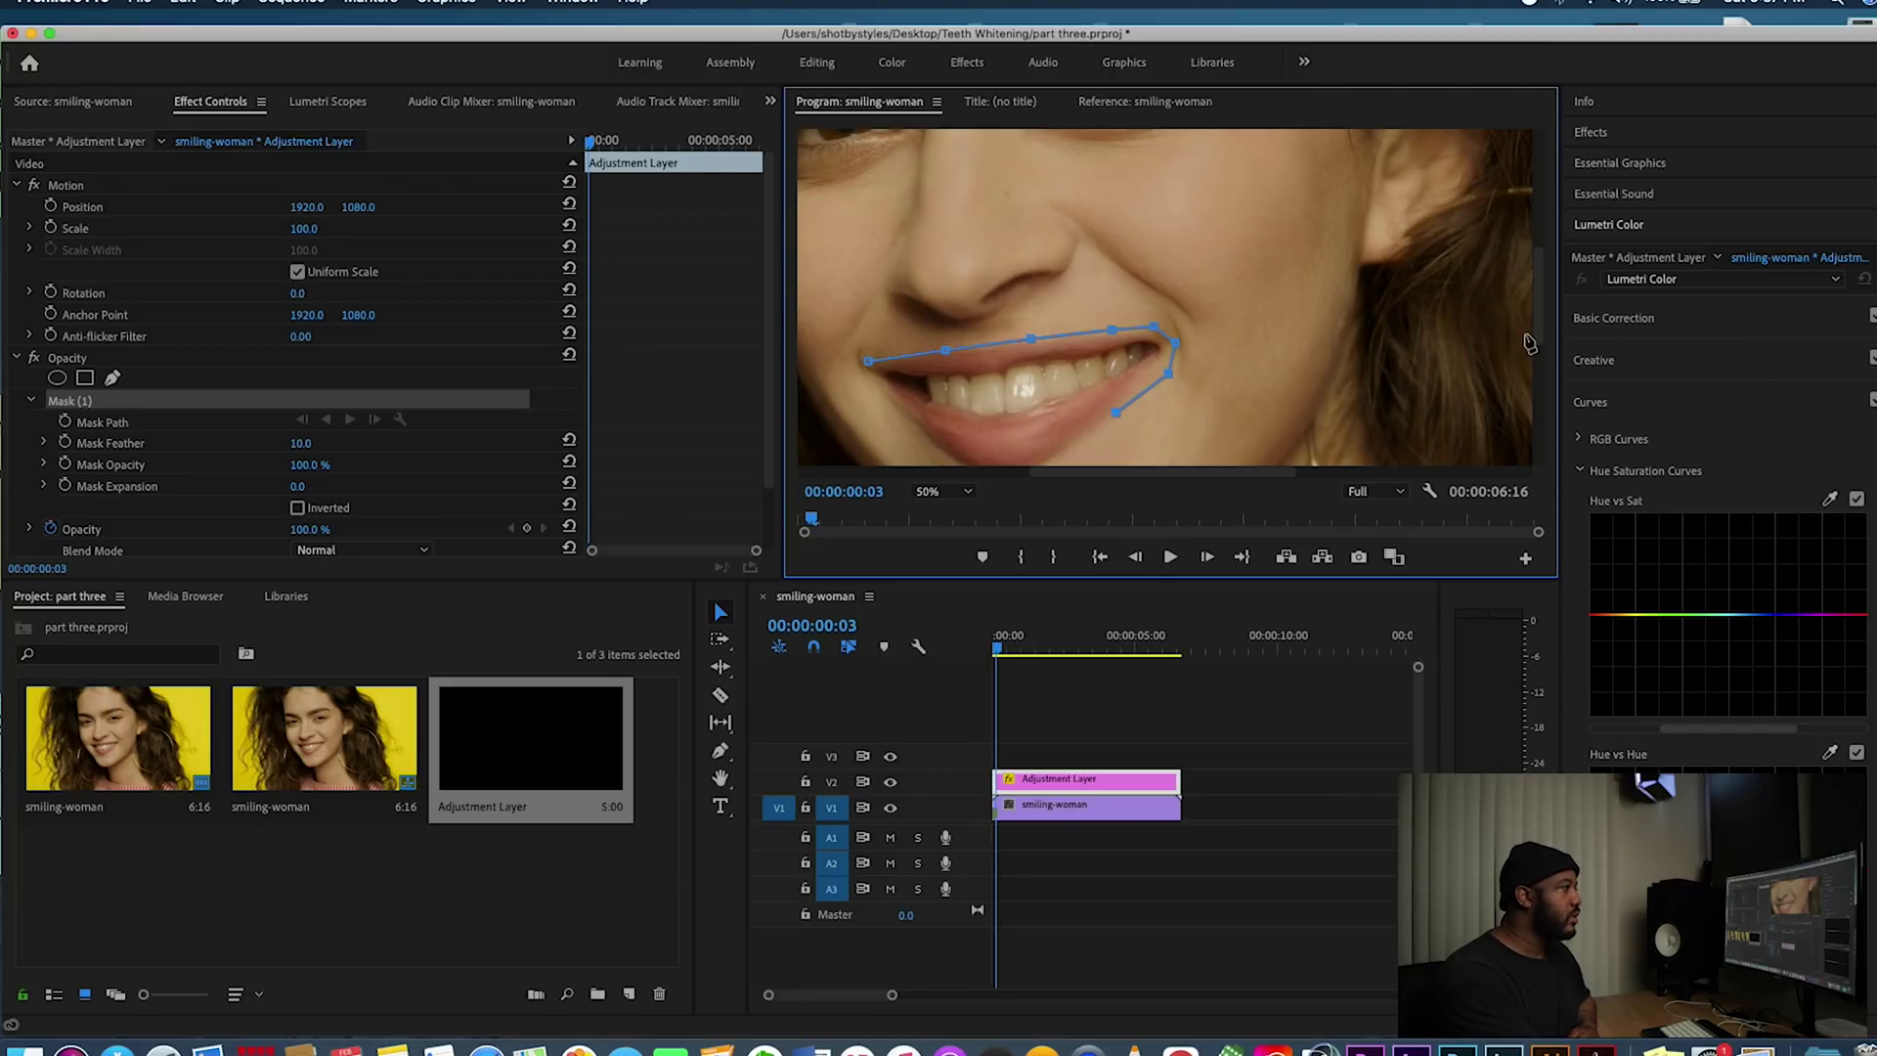
key(Home)
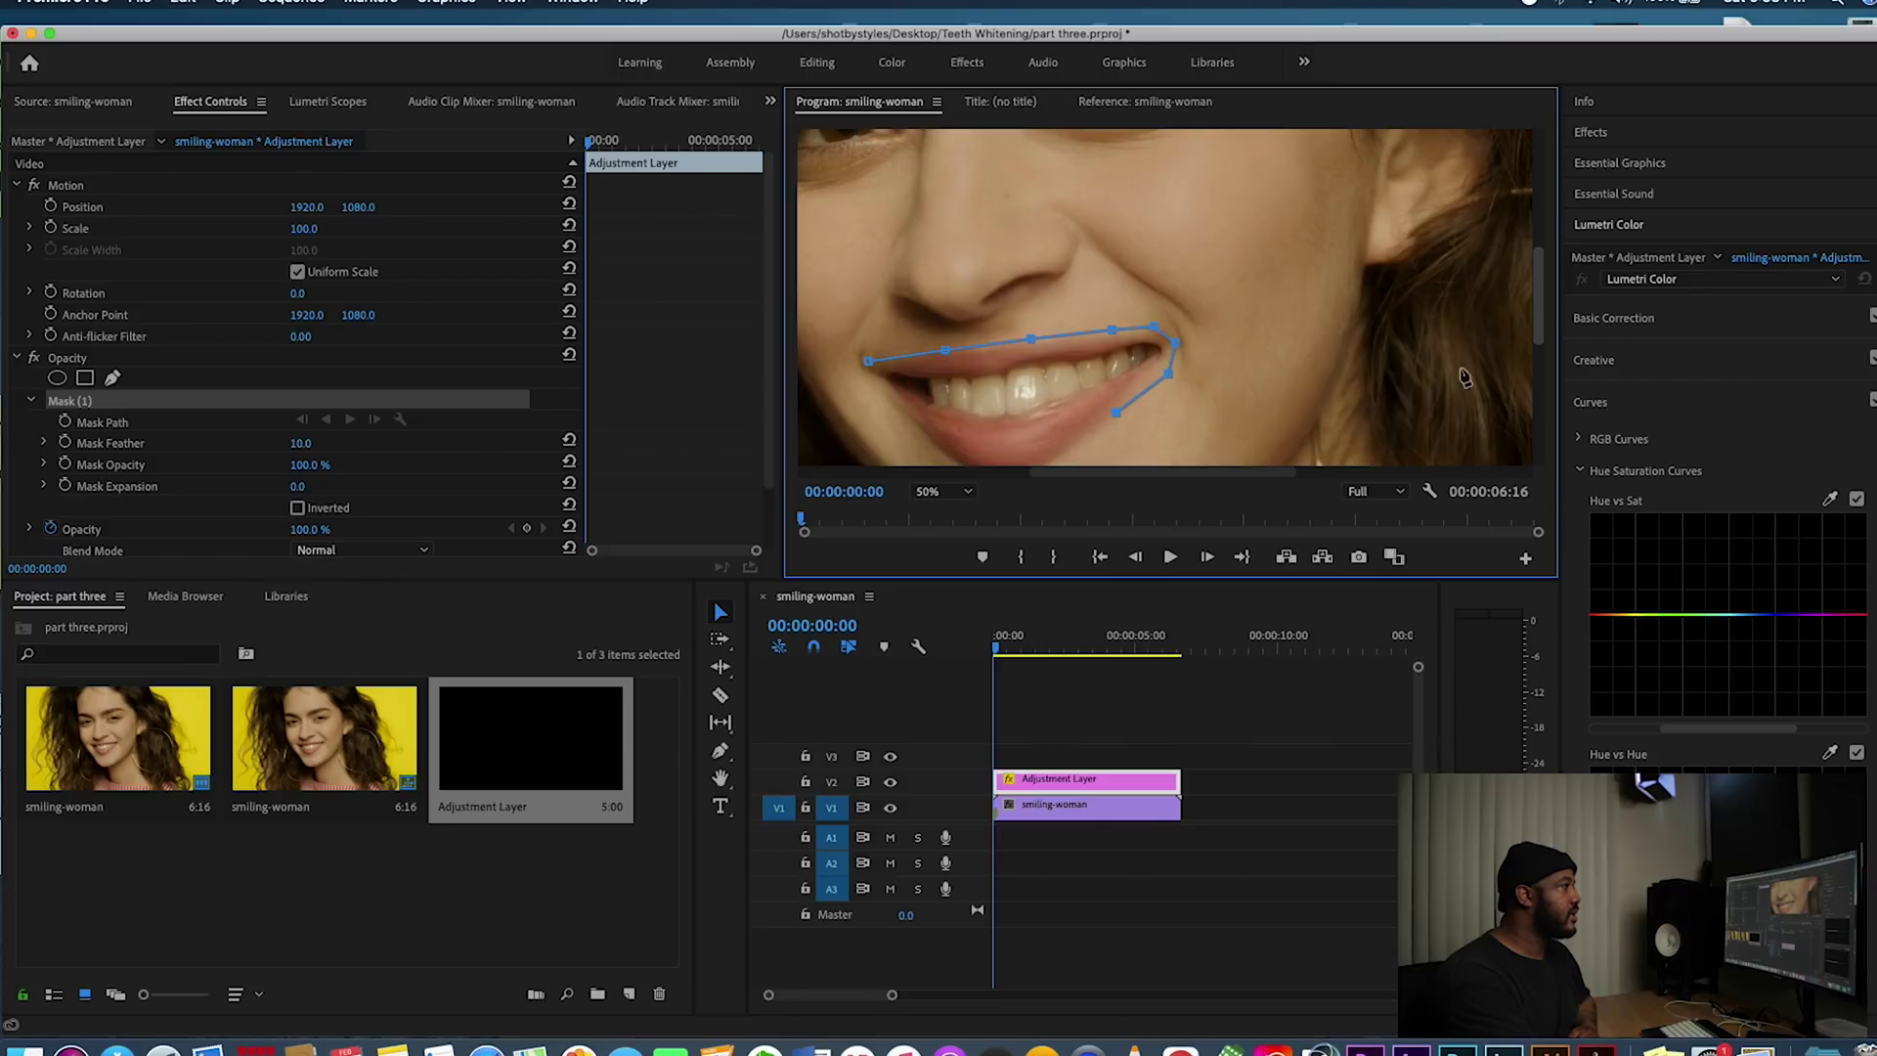
scroll(1539, 320, down, 3)
click(1070, 300)
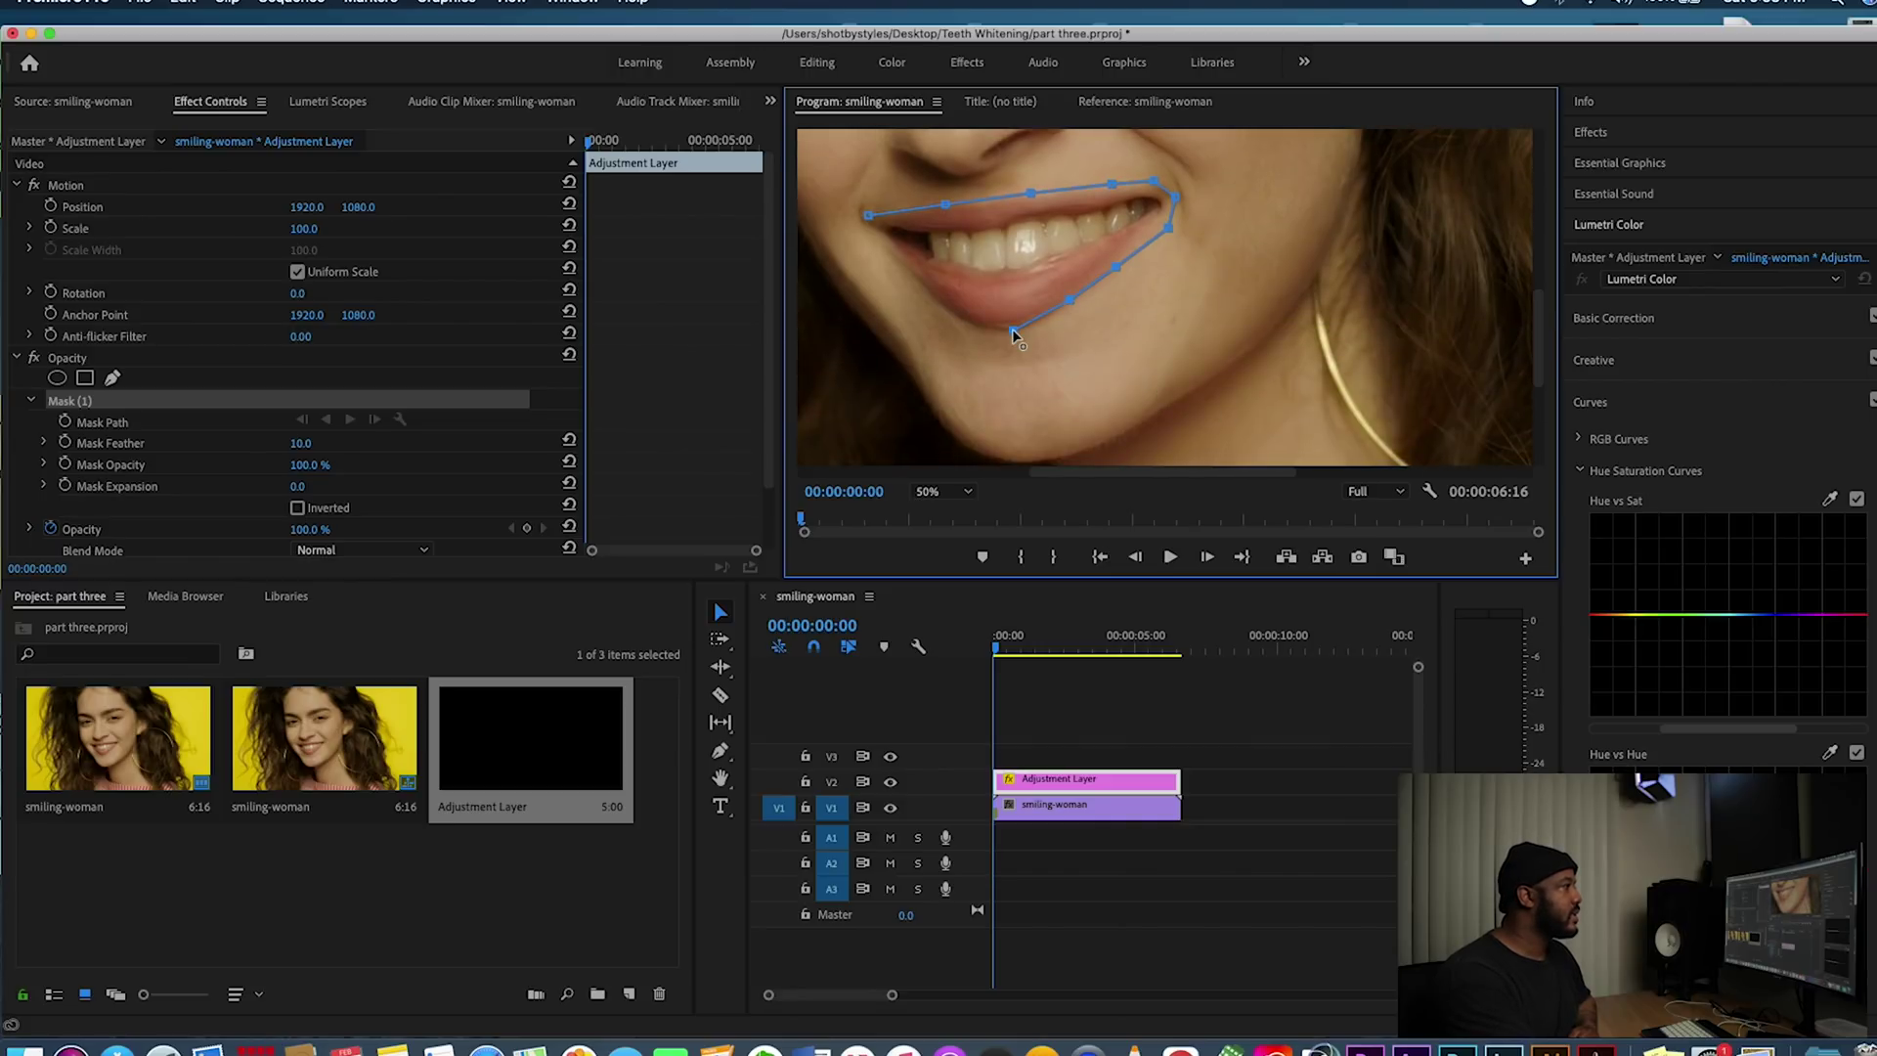
click(961, 320)
click(867, 216)
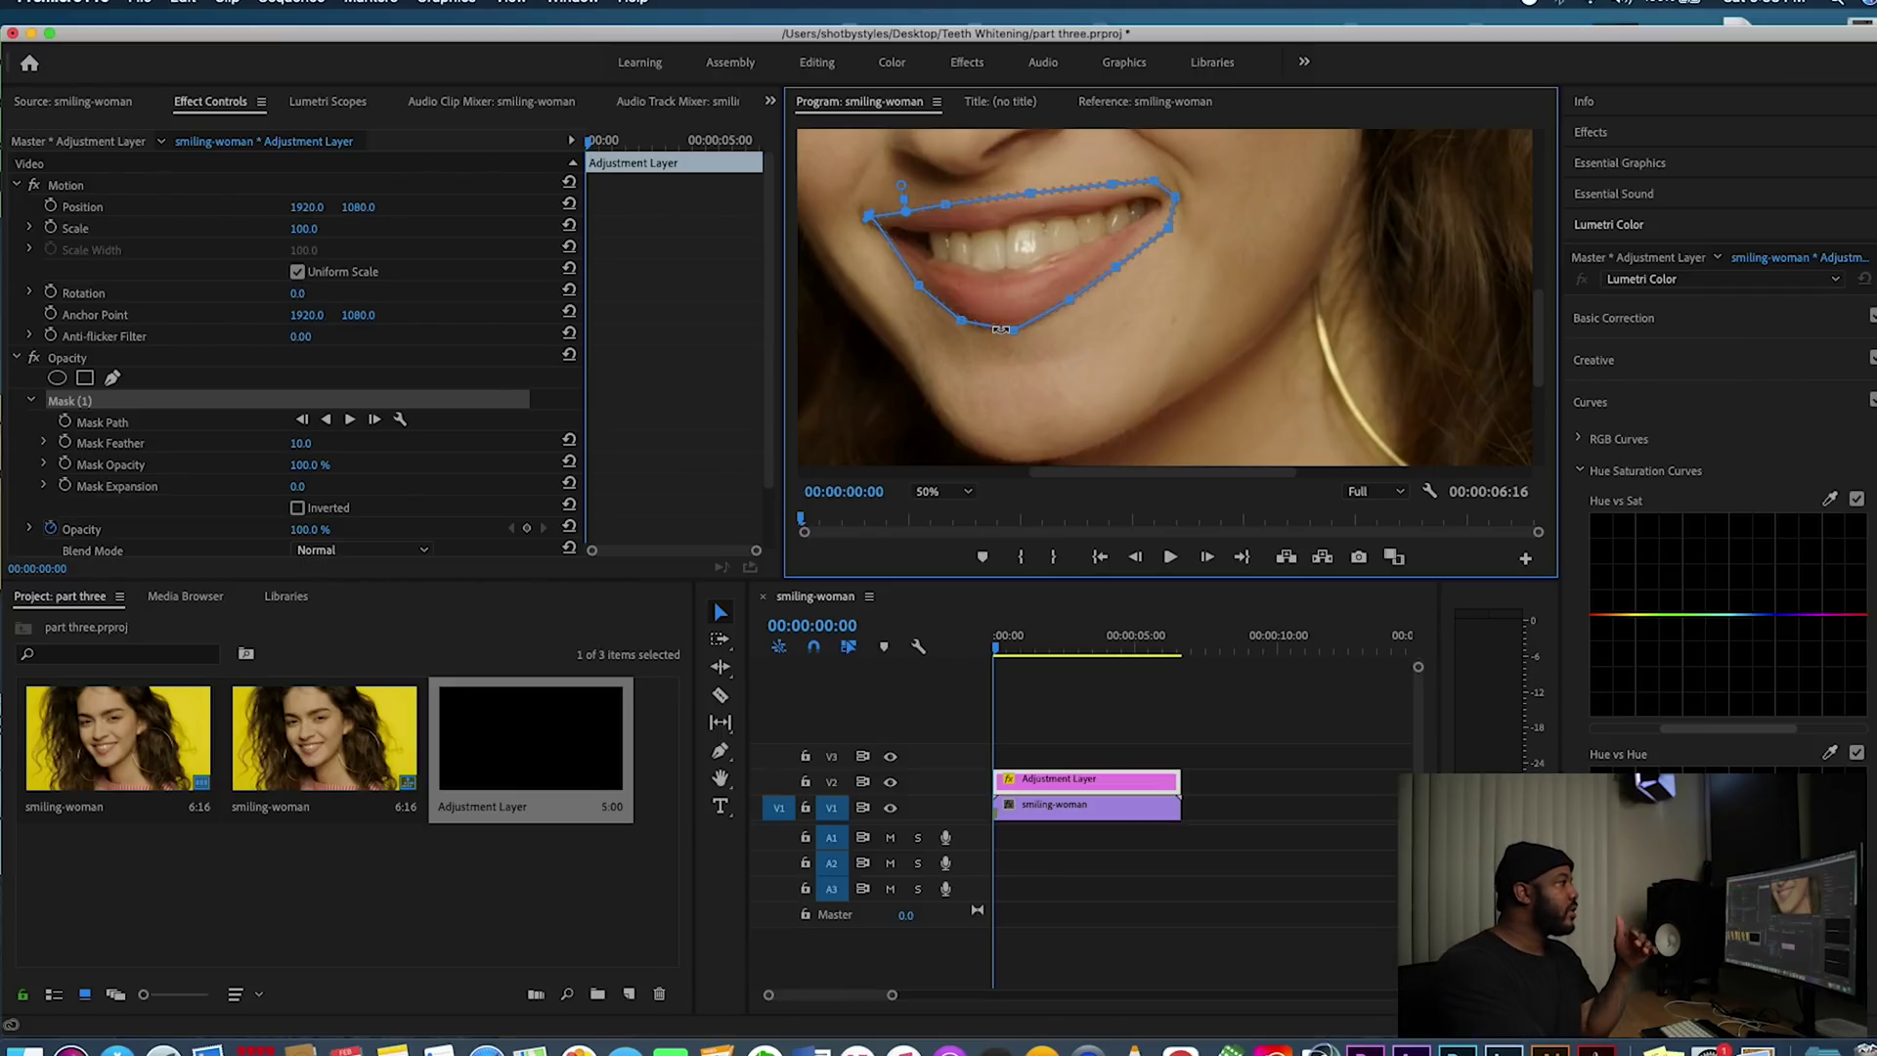
Track the teeth mask forward through the clip
click(350, 420)
click(350, 421)
click(350, 421)
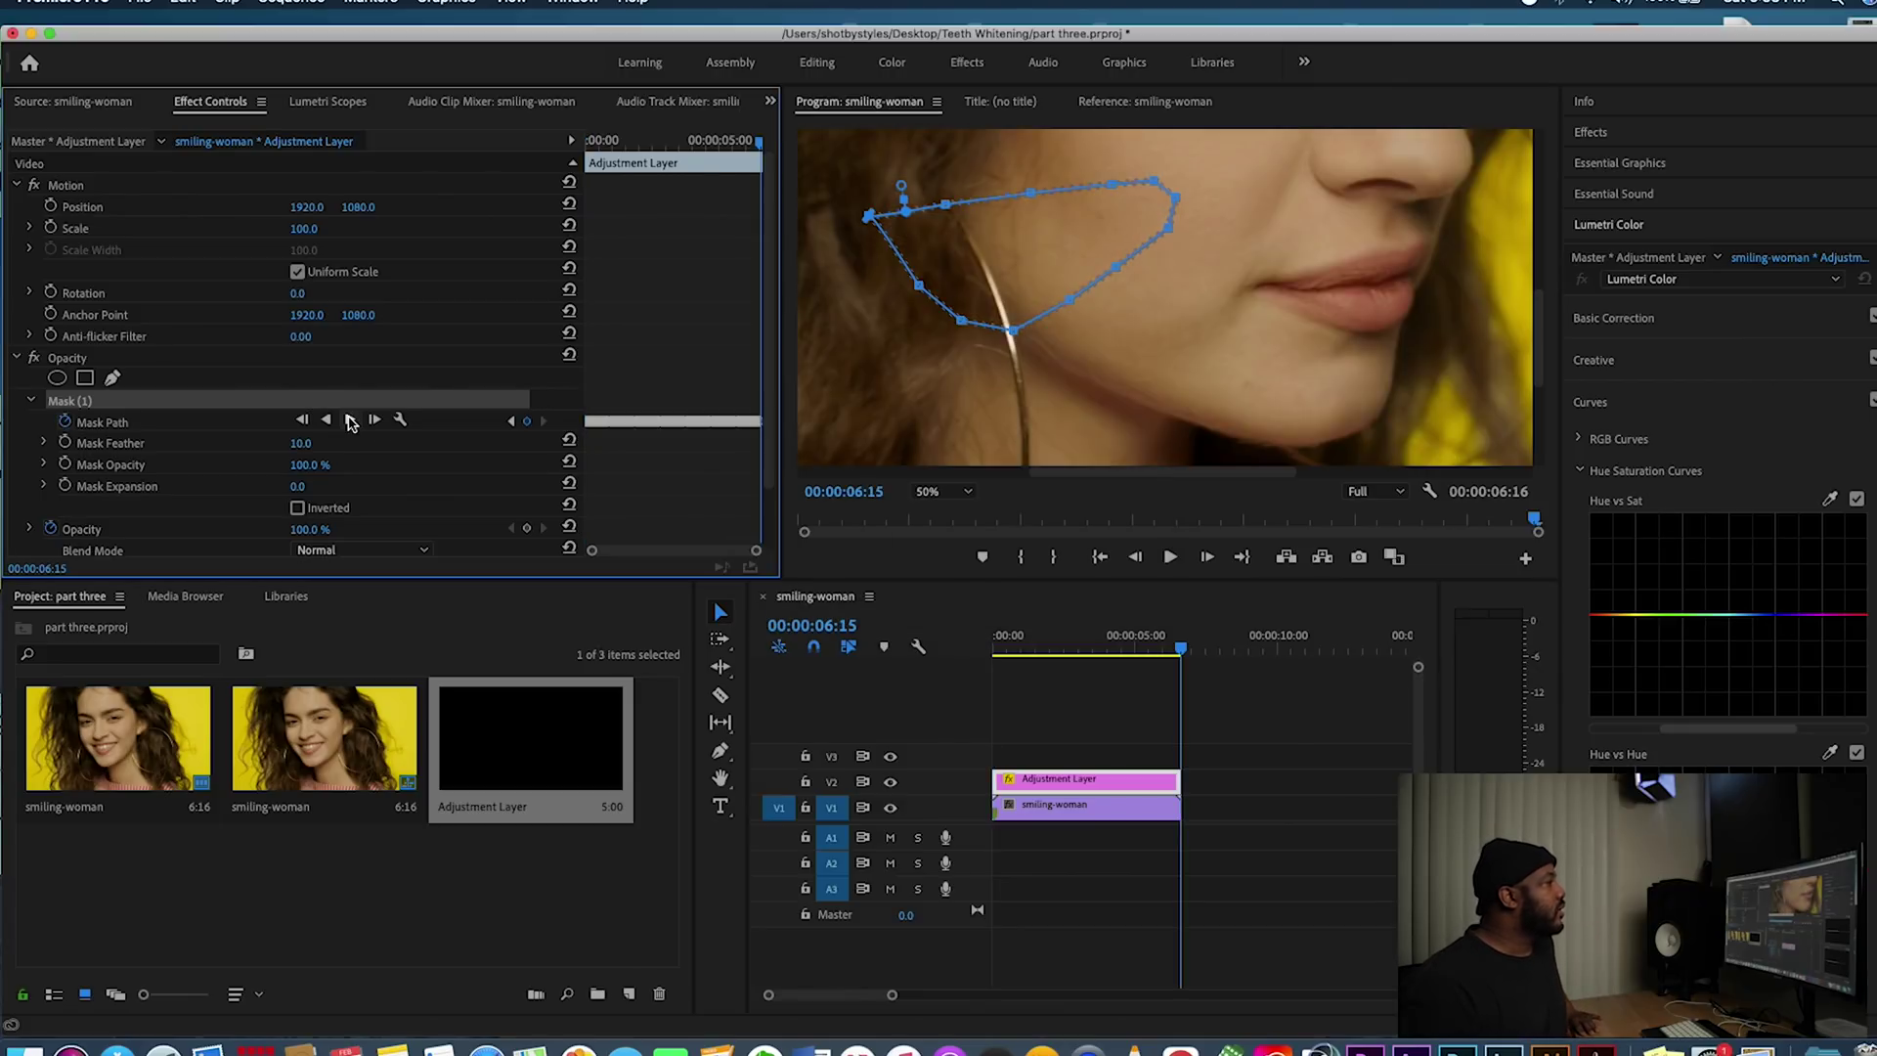
Trim the adjustment layer to end at 00:00:02:14, where the smile closes
drag(1212, 650, 993, 647)
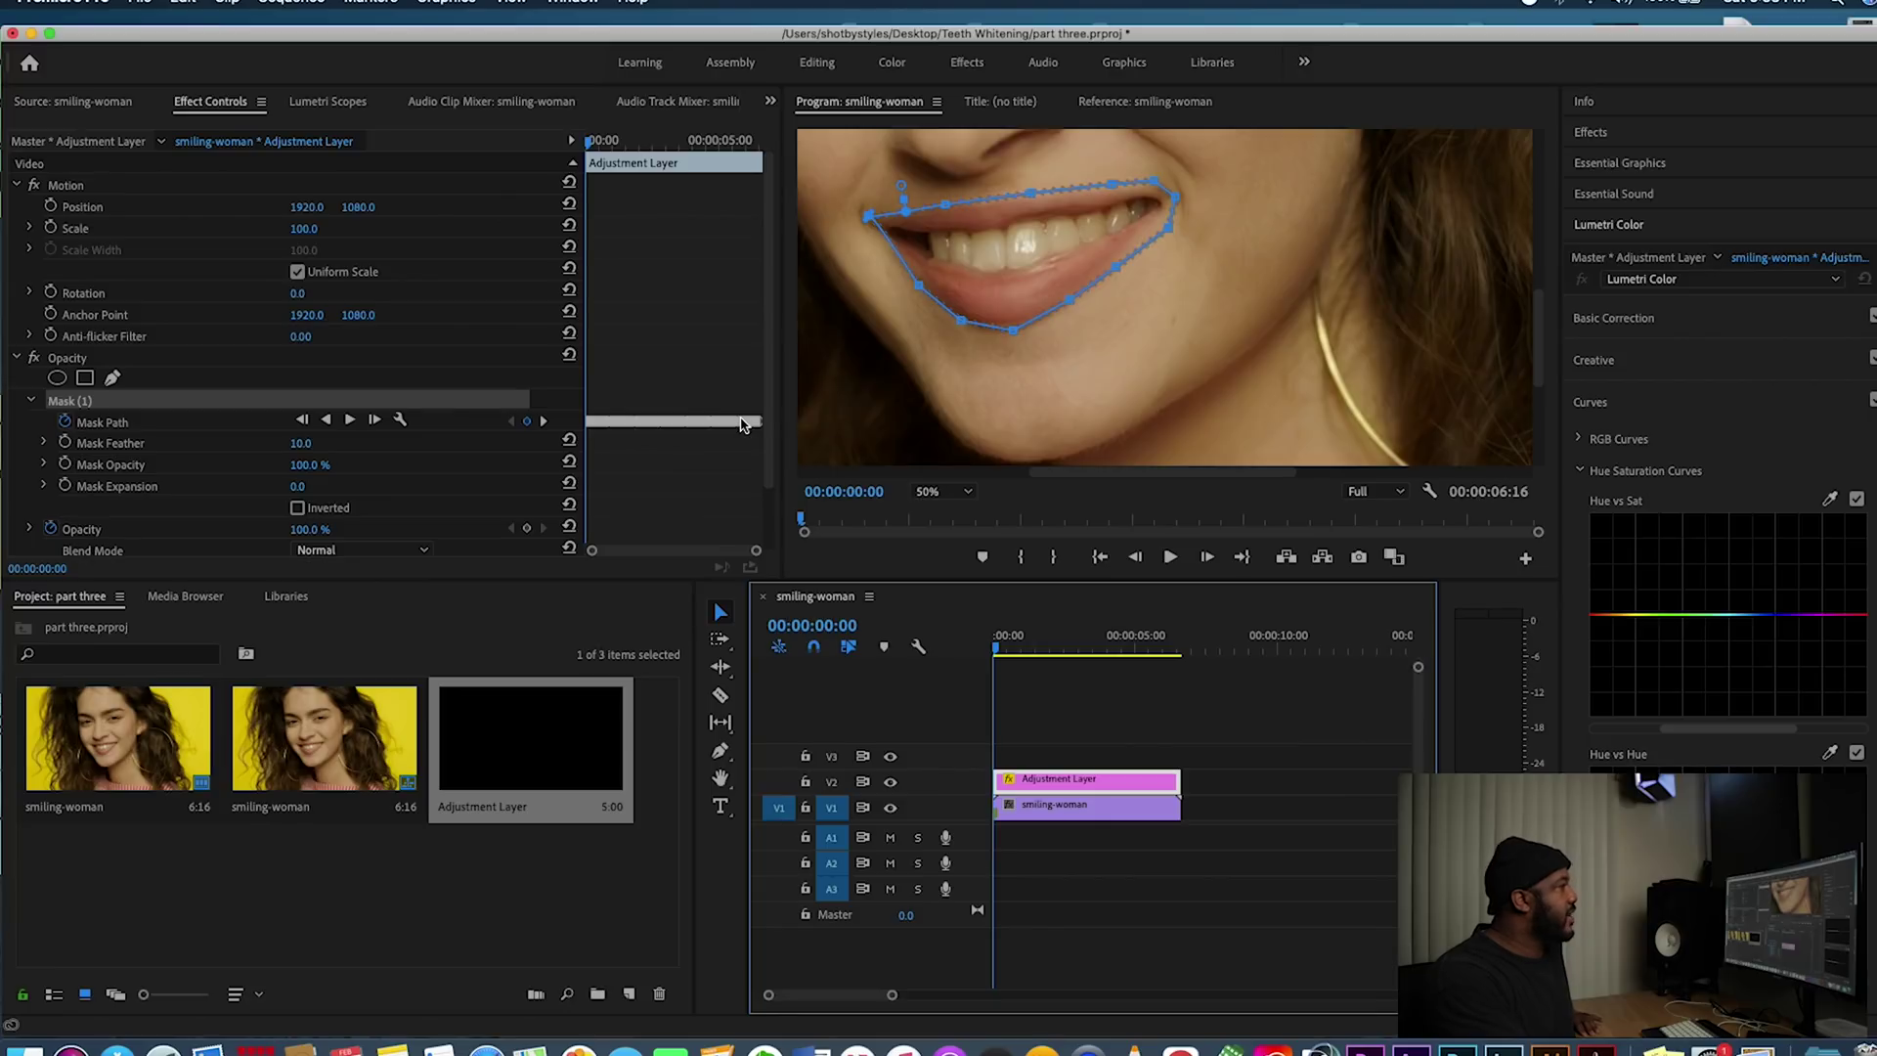
click(1008, 649)
drag(1022, 659, 1073, 665)
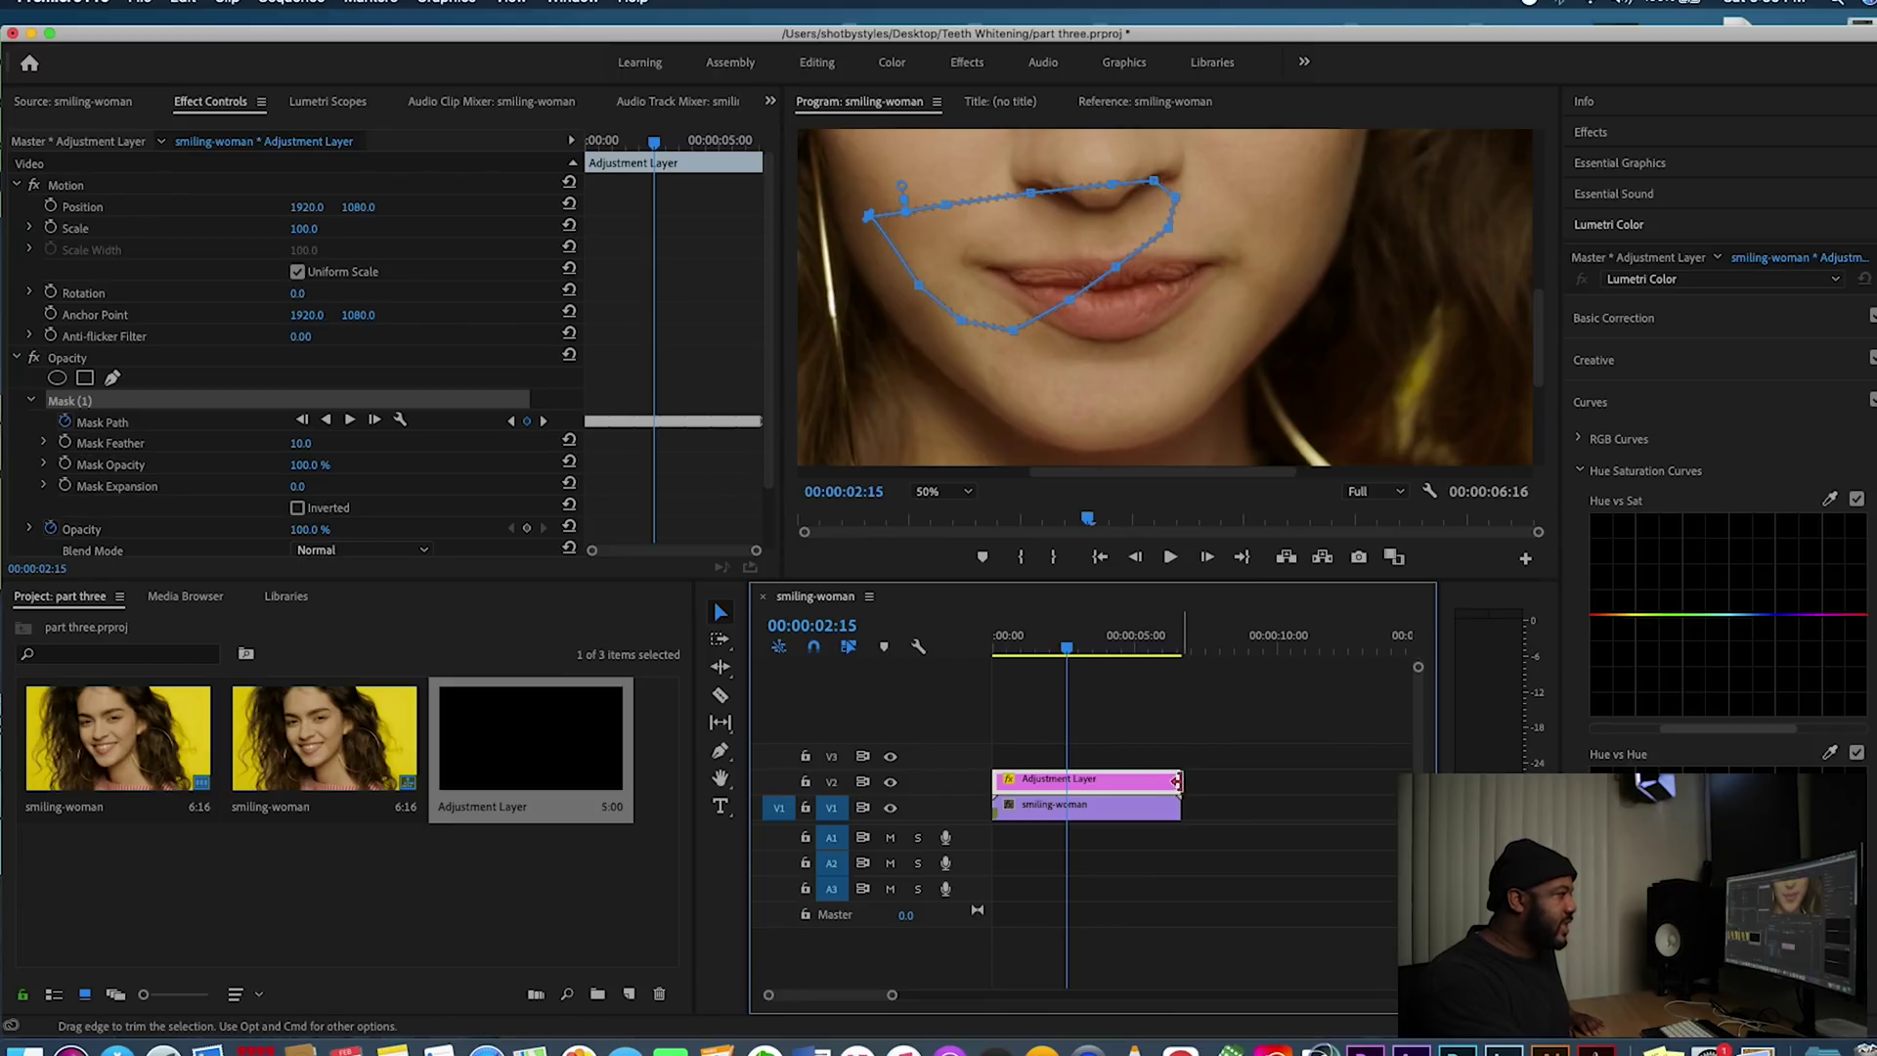
drag(1186, 780, 1068, 781)
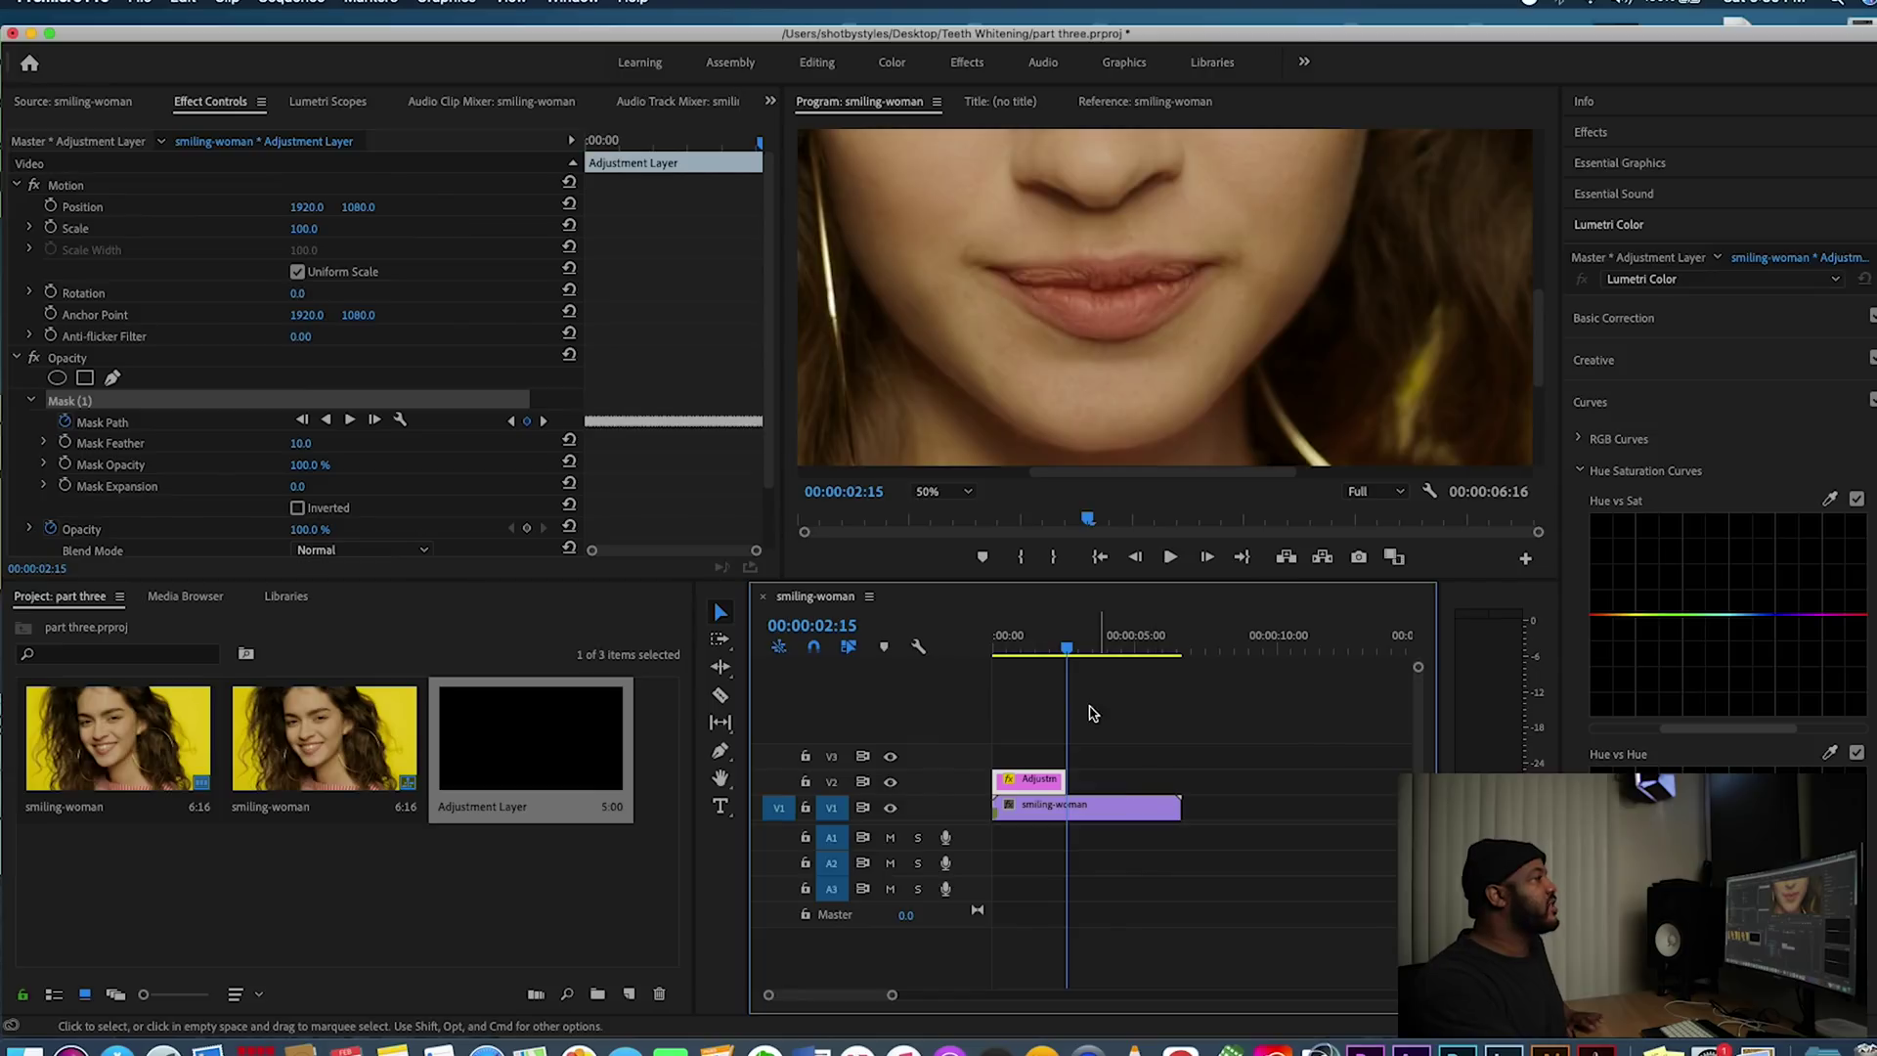
drag(1068, 650, 977, 662)
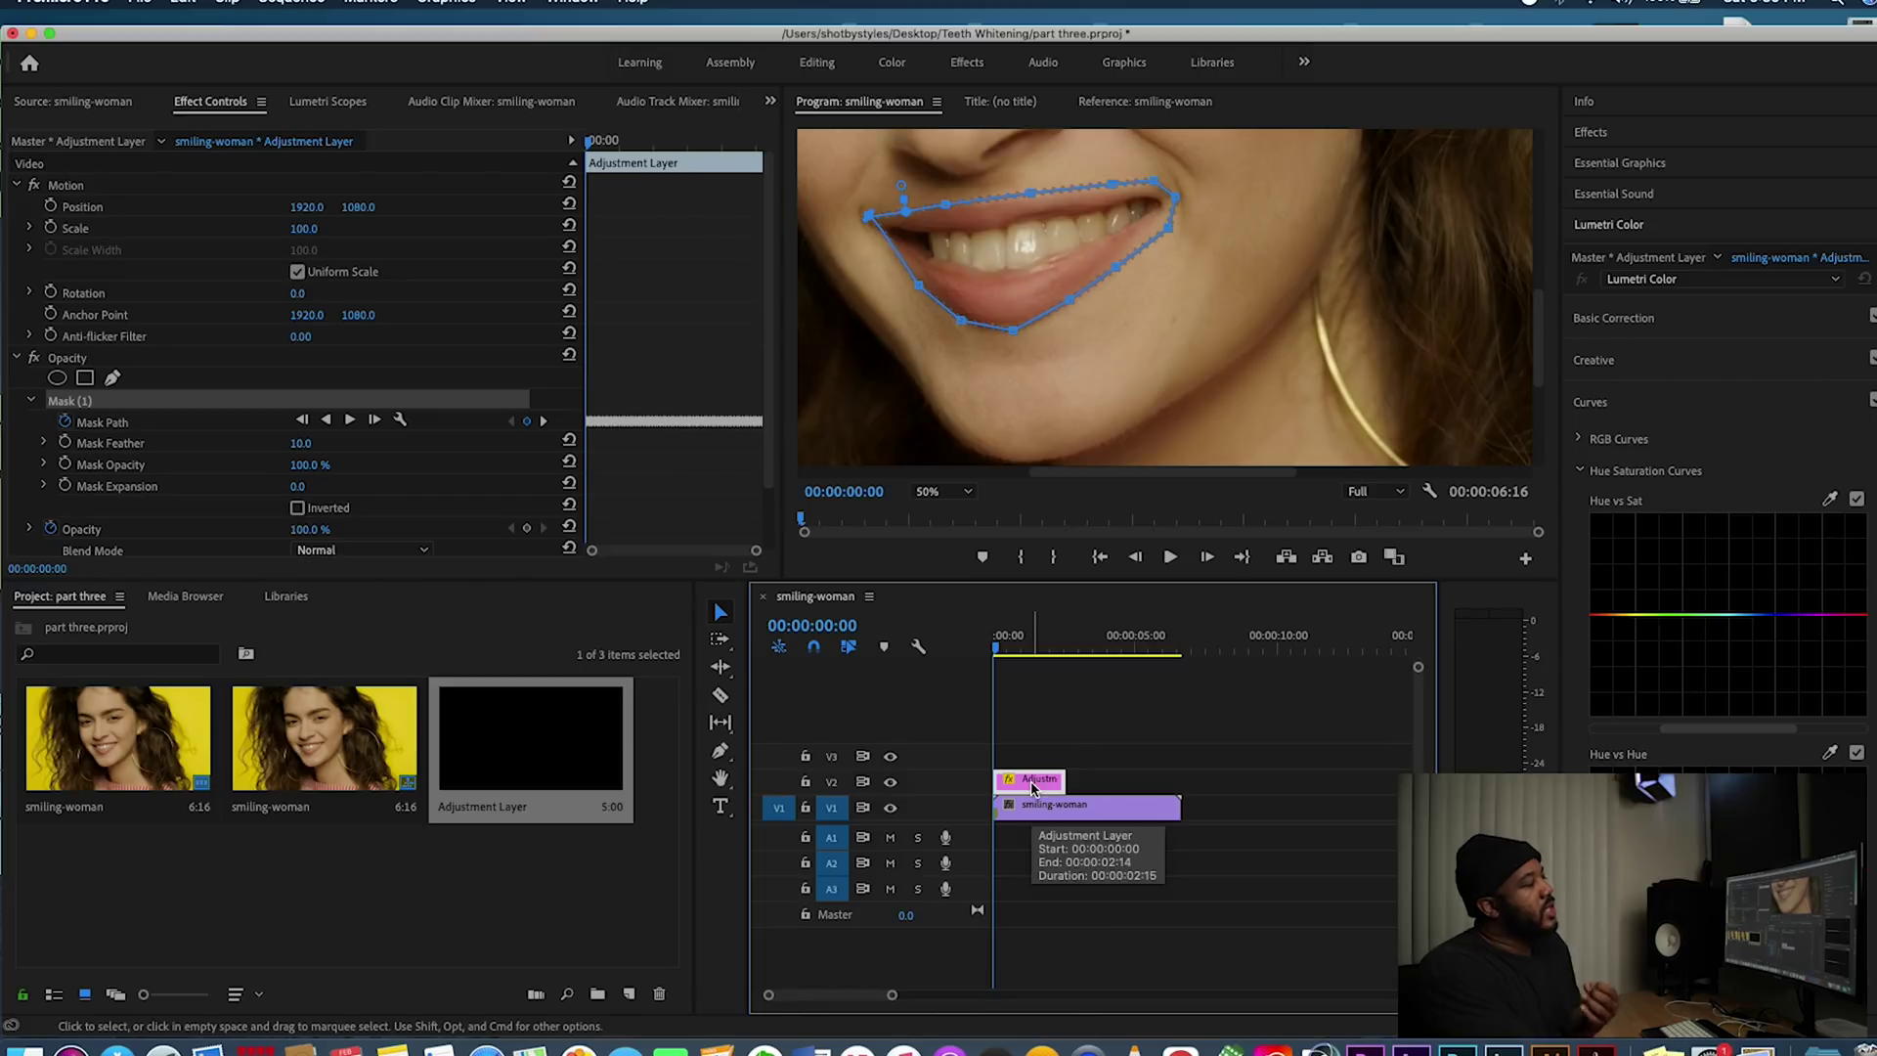
In Lumetri's Hue Saturation Curves, sample the teeth's yellow with the Hue vs Sat eyedropper
click(1618, 227)
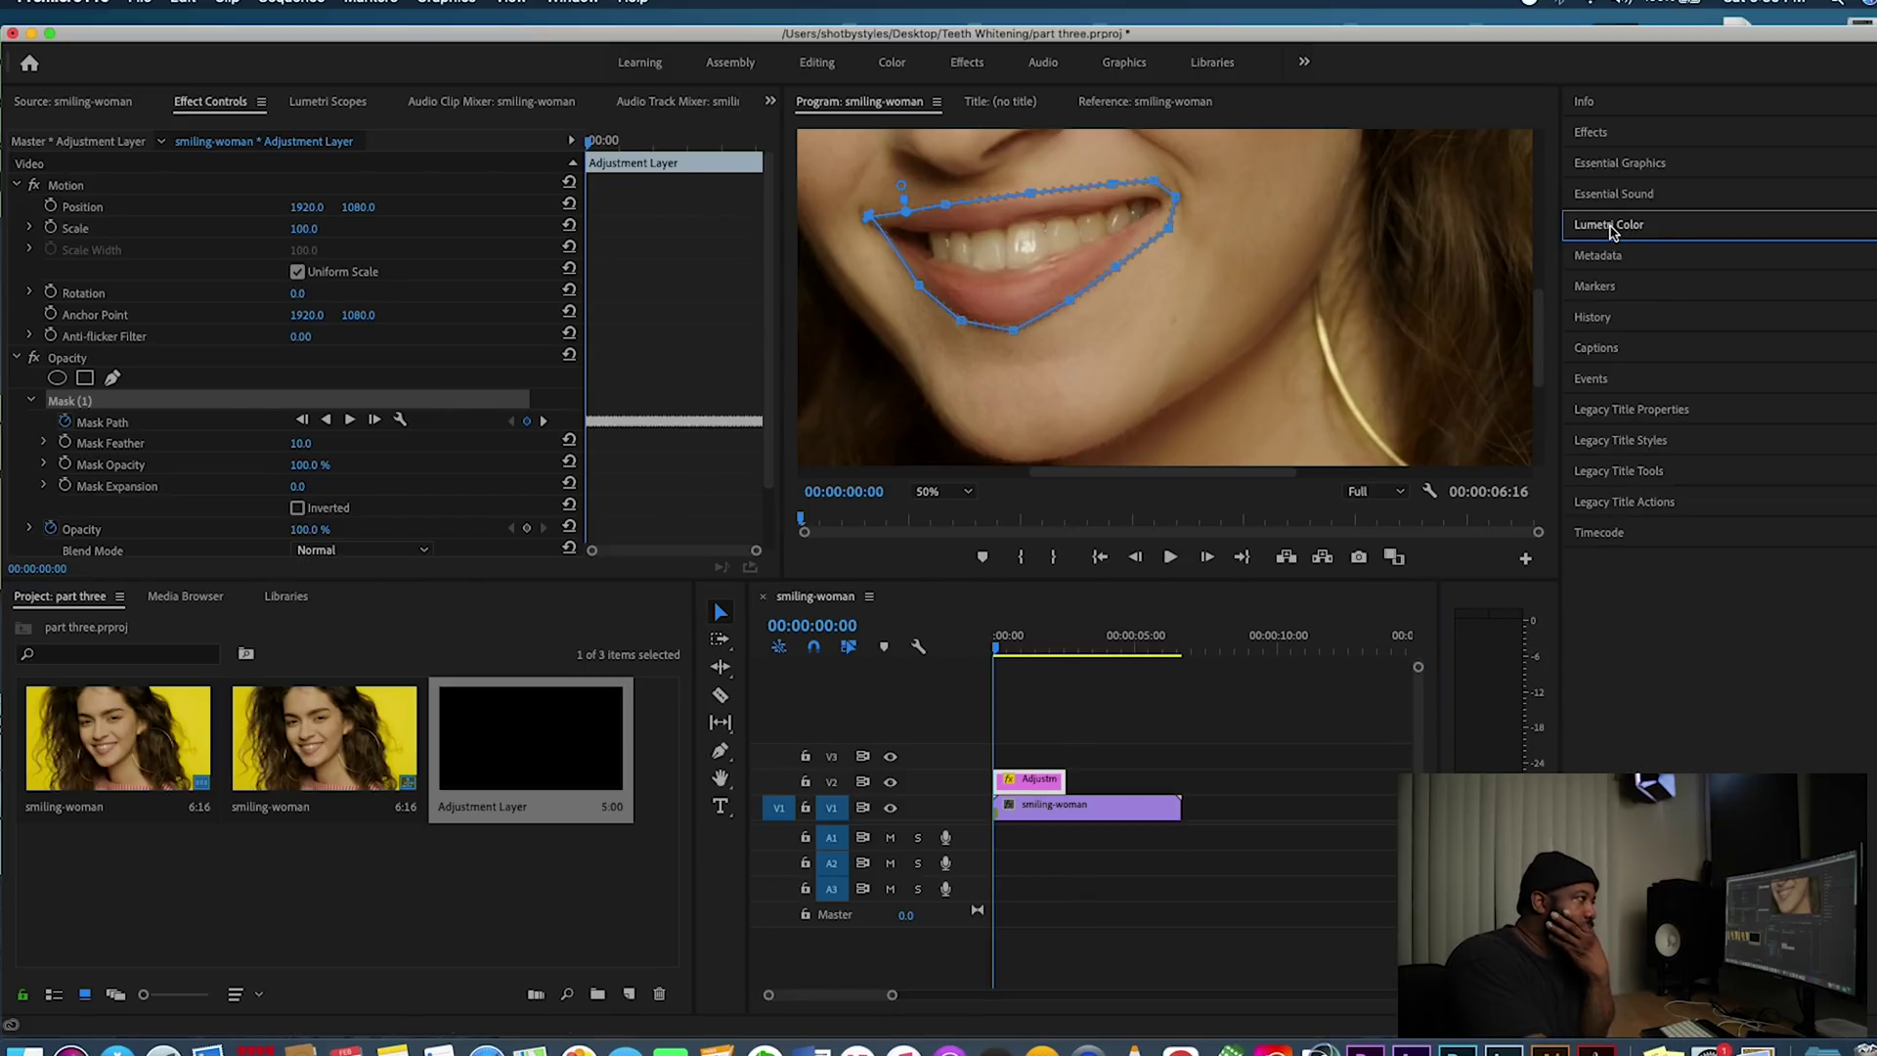
click(1608, 226)
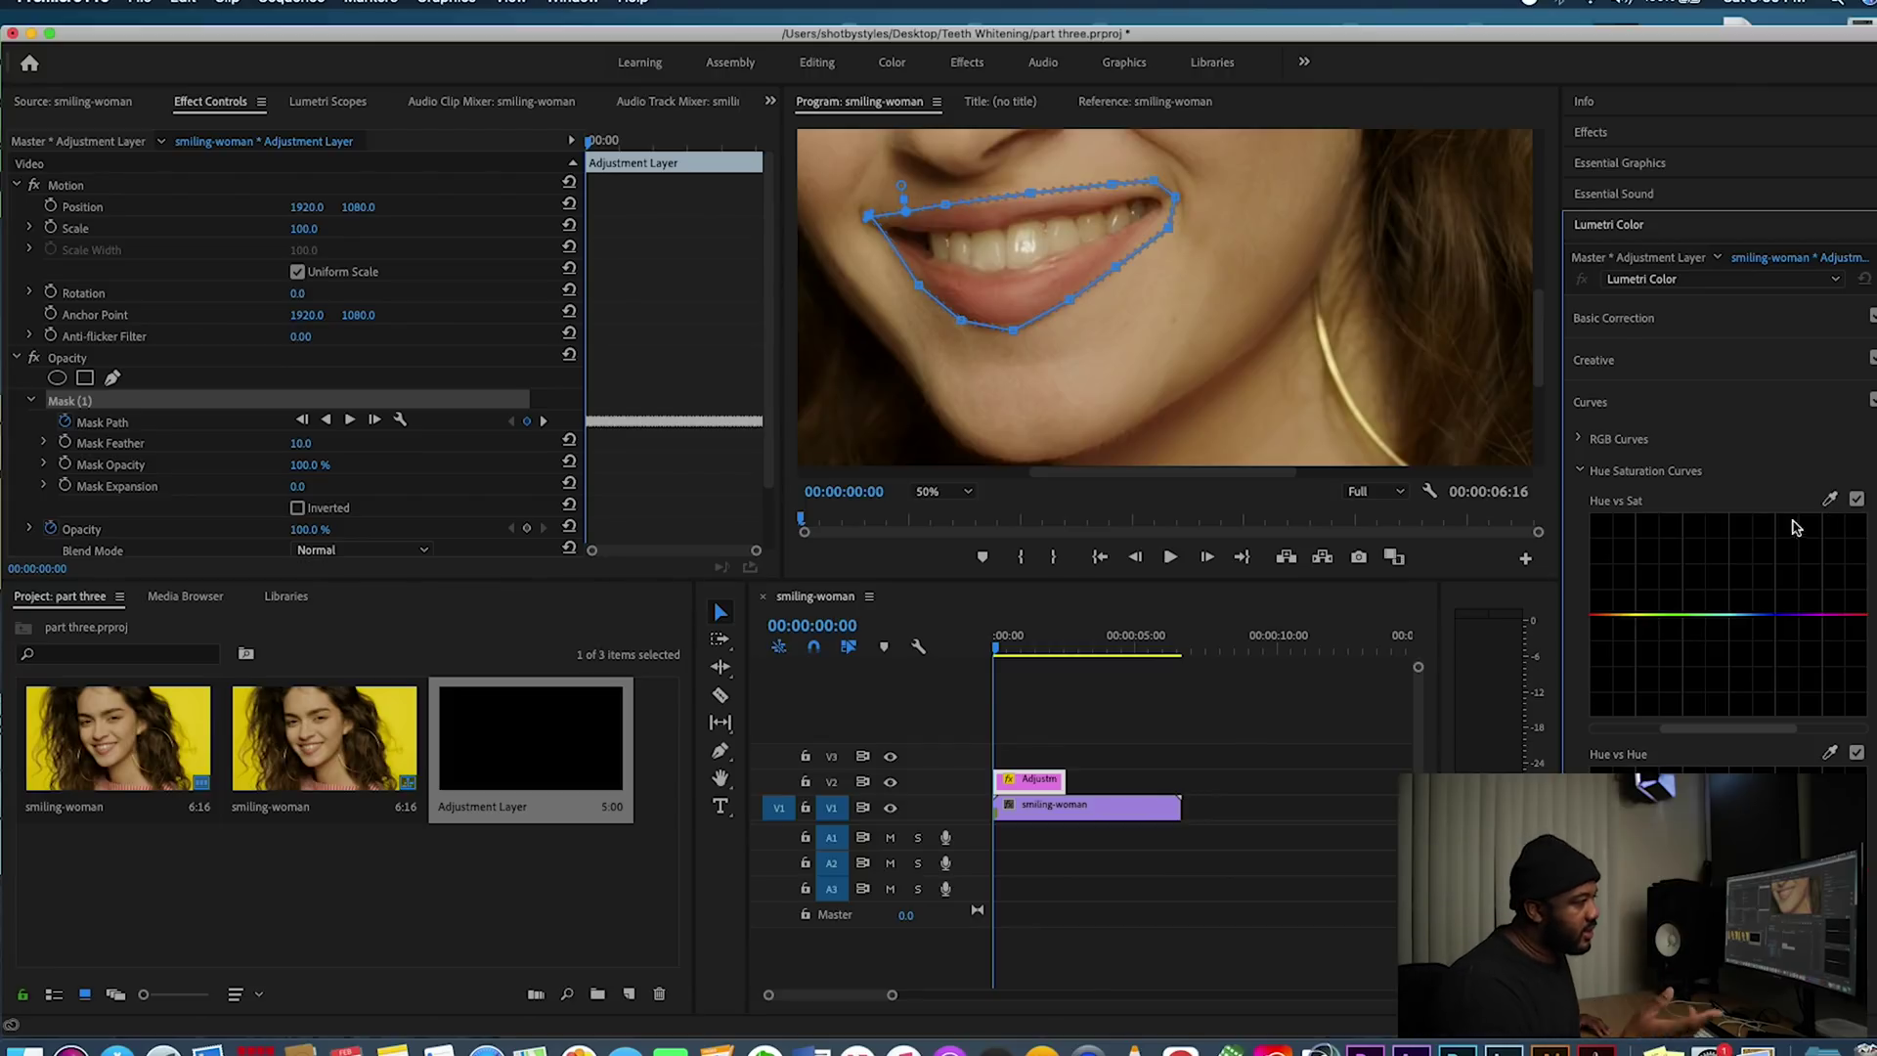
click(1829, 499)
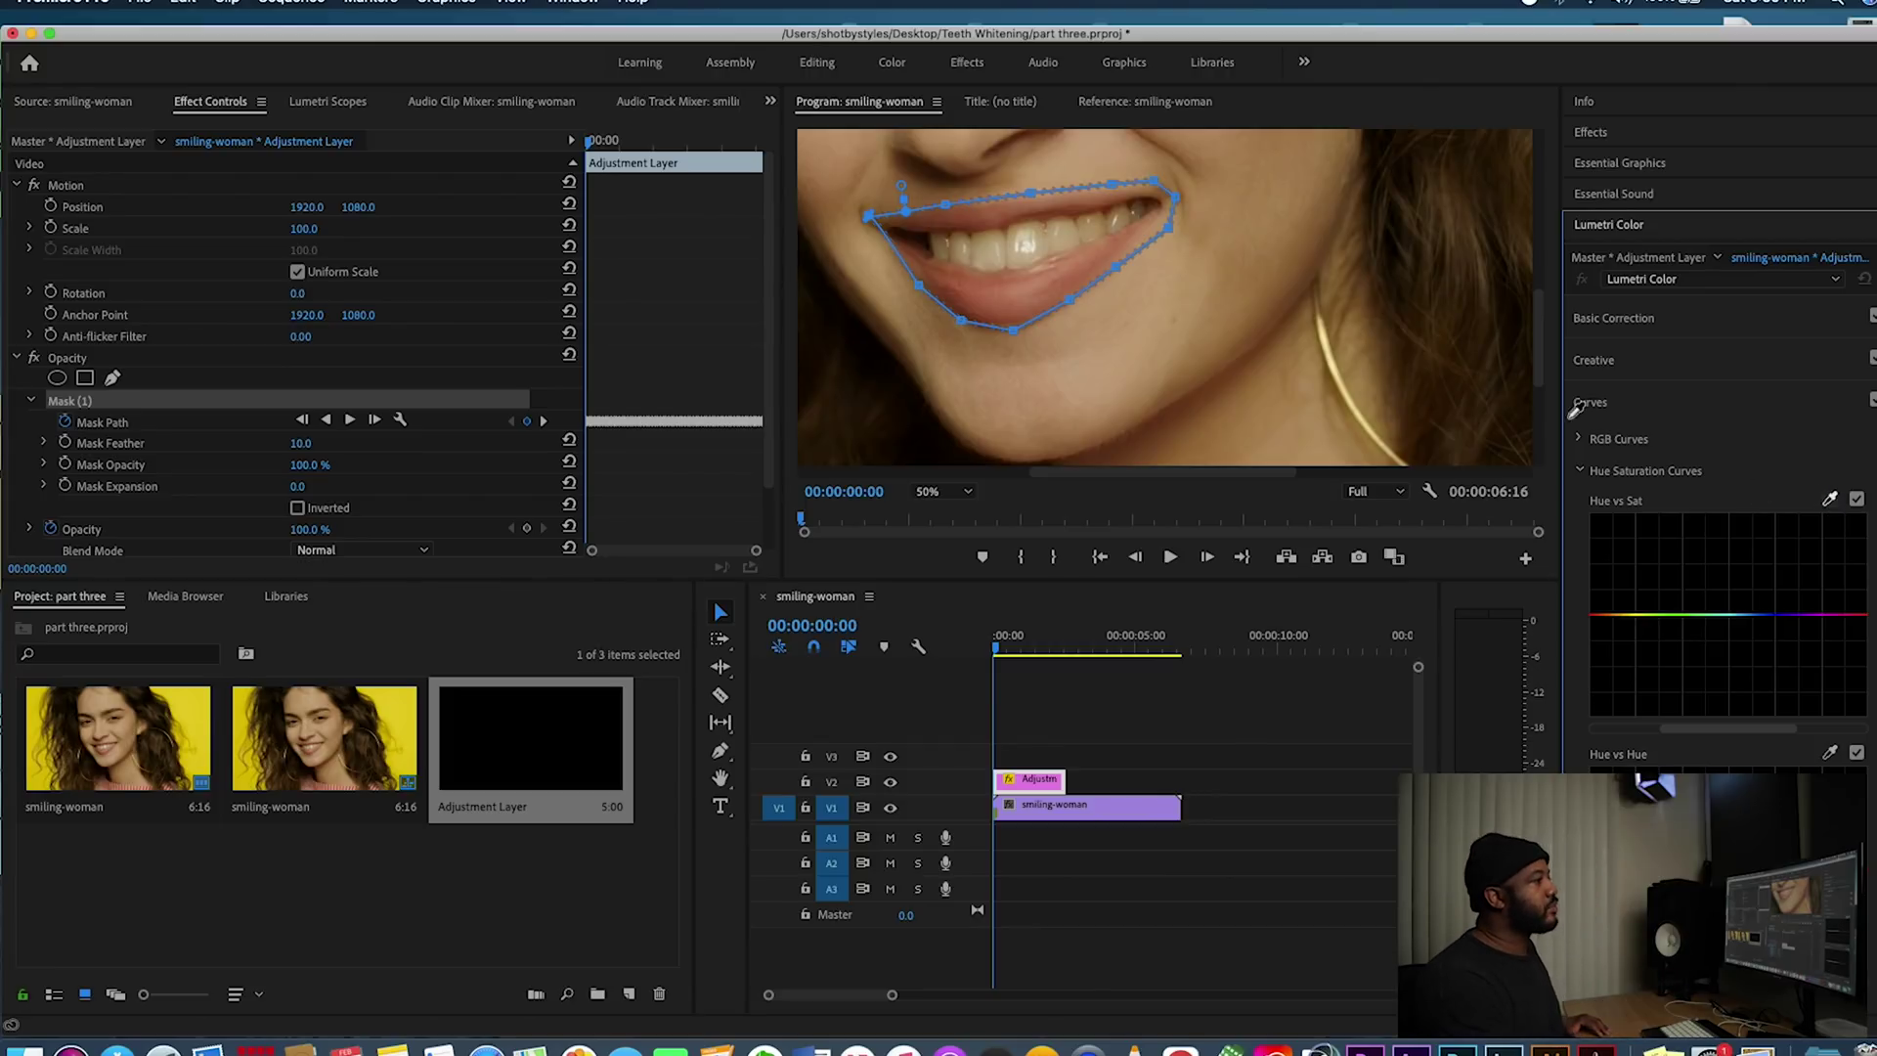
click(1070, 227)
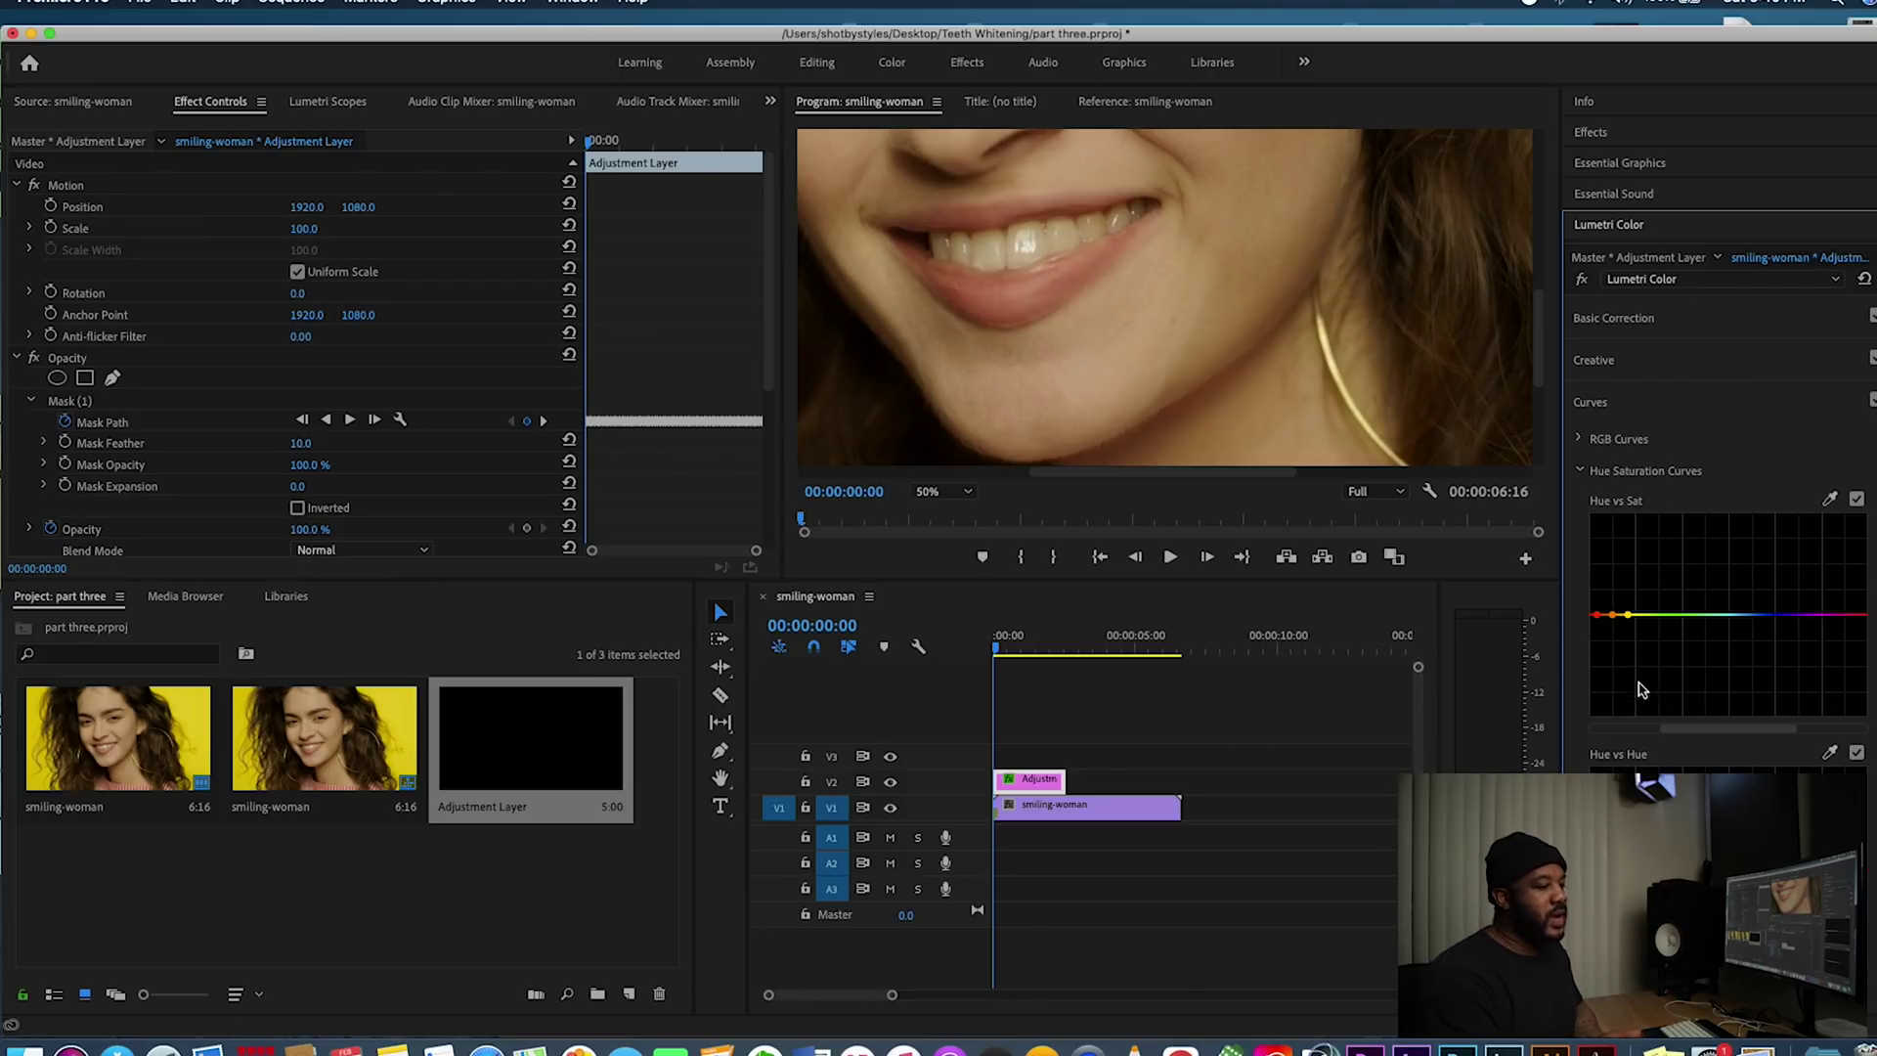
Pull Hue vs Sat down at the yellow hue, ease it up slightly, and set mask feather to 115
drag(1612, 619, 1615, 718)
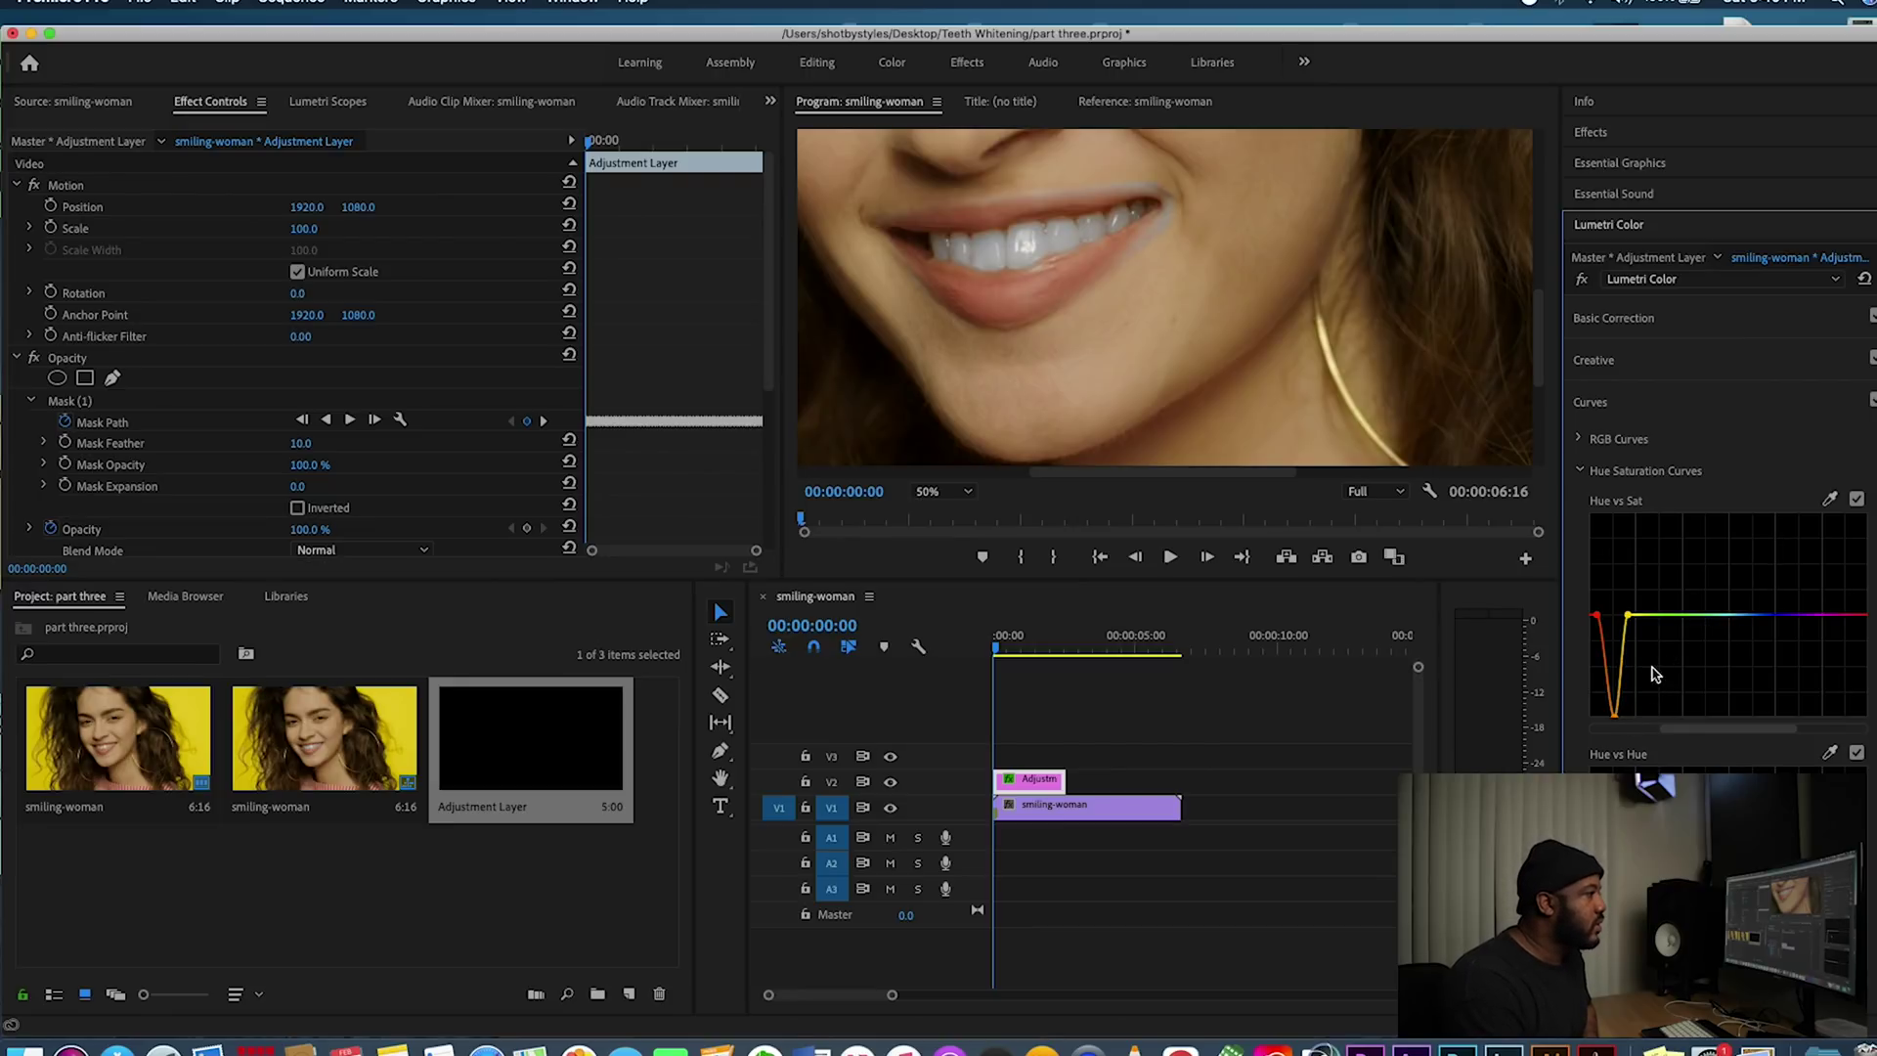
scroll(1652, 672, down, 3)
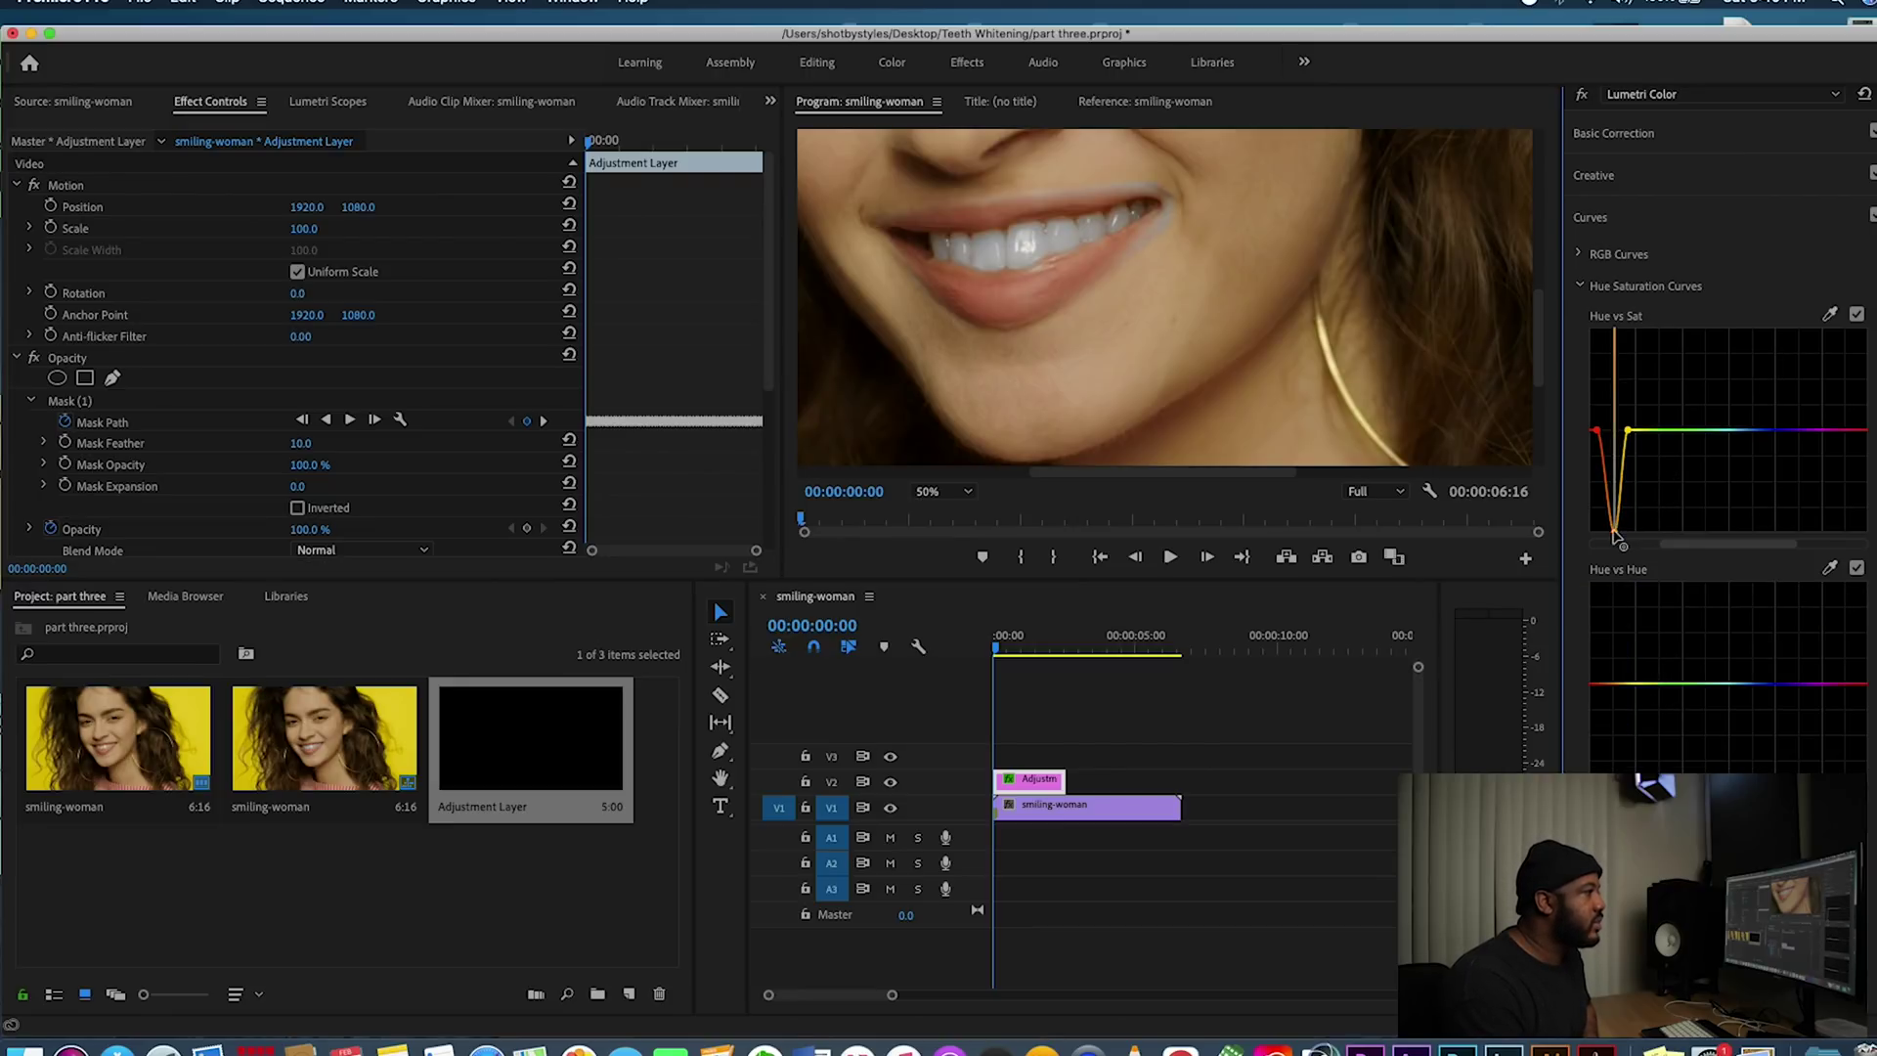
drag(1614, 531, 1616, 508)
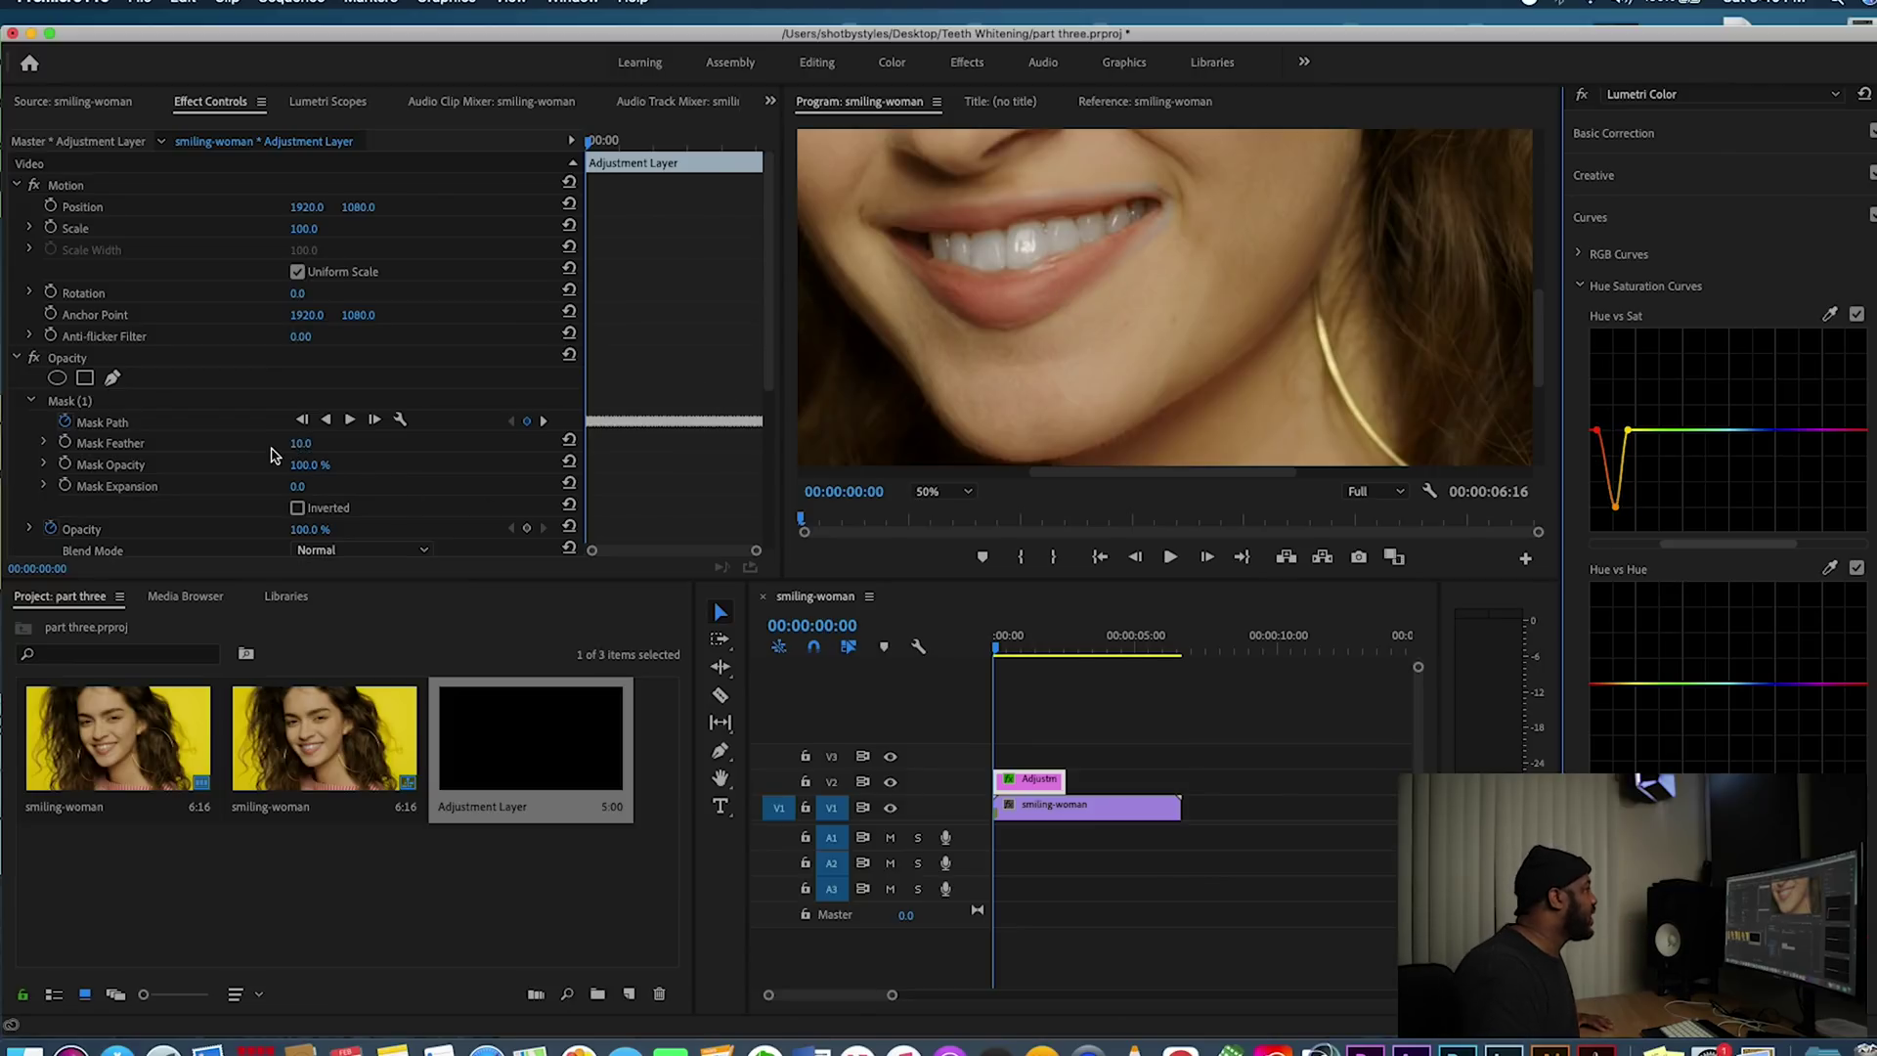
drag(296, 447, 399, 446)
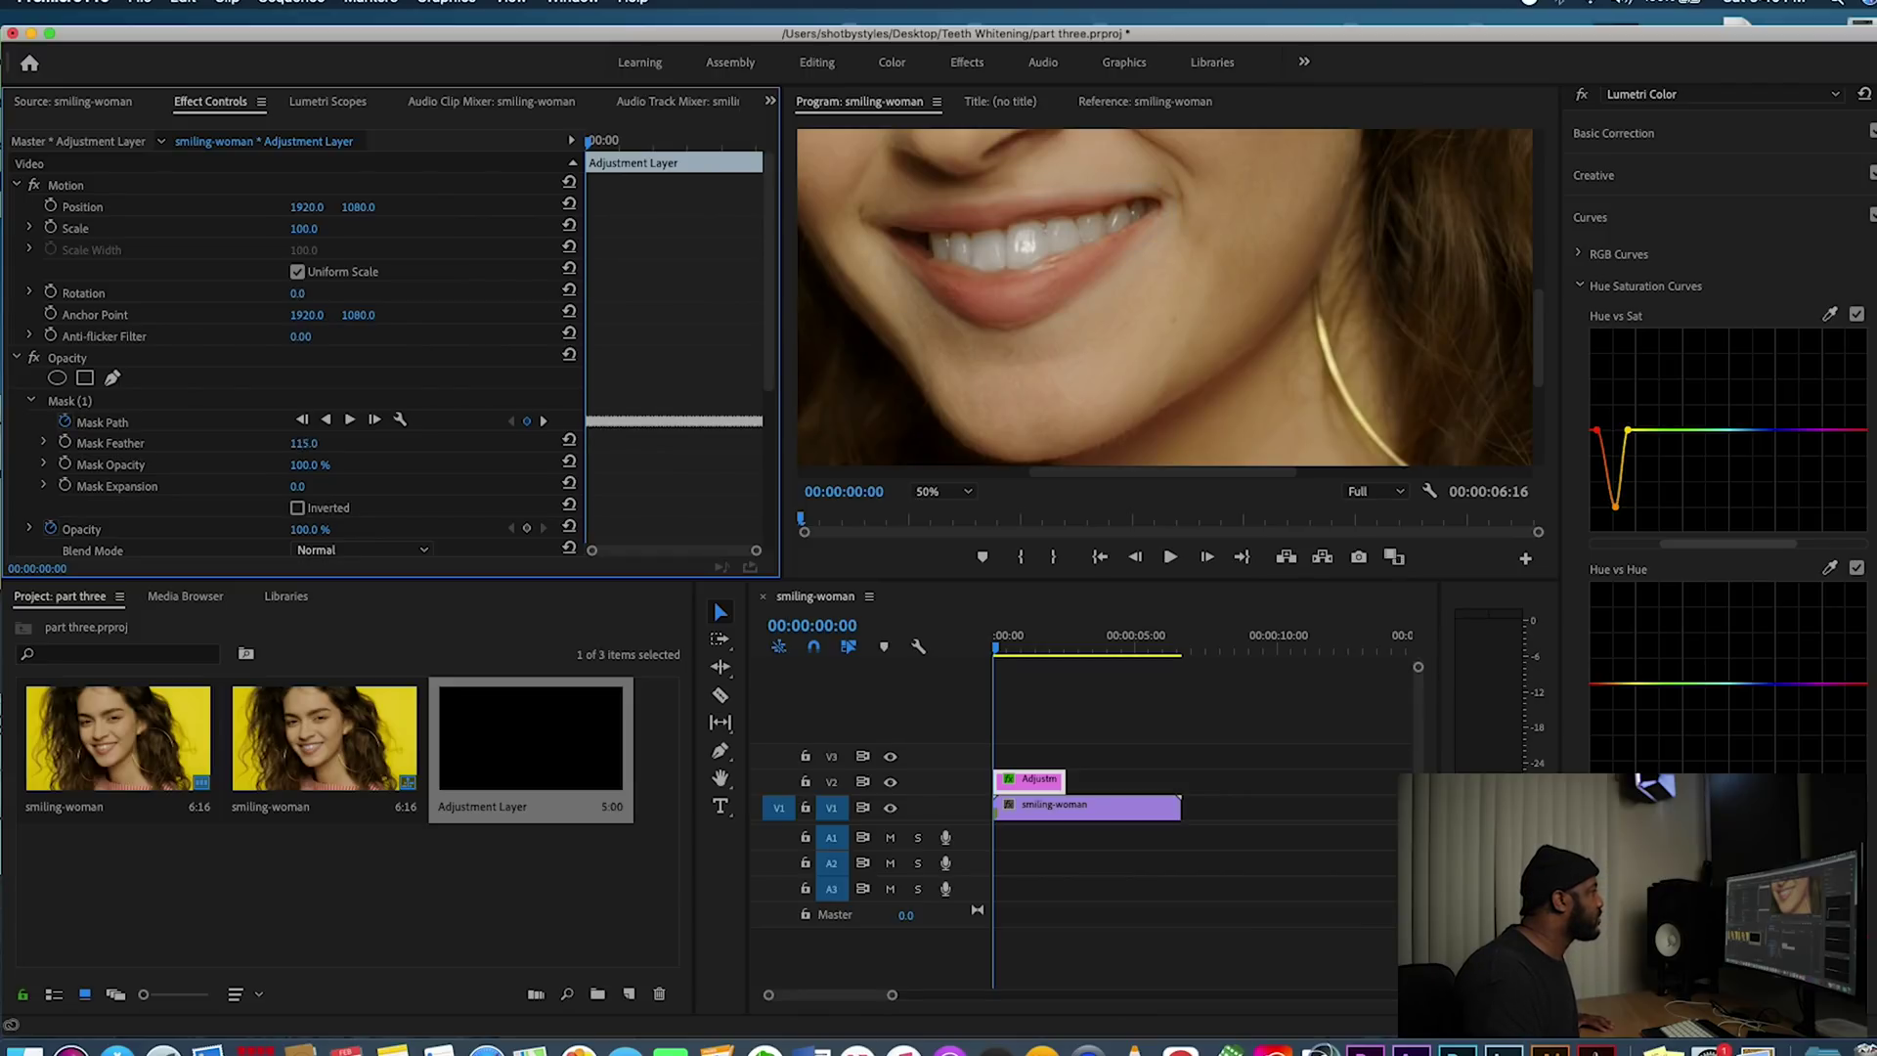
Set the mask feather to 100.0 and toggle off V2's track output
drag(387, 446, 384, 447)
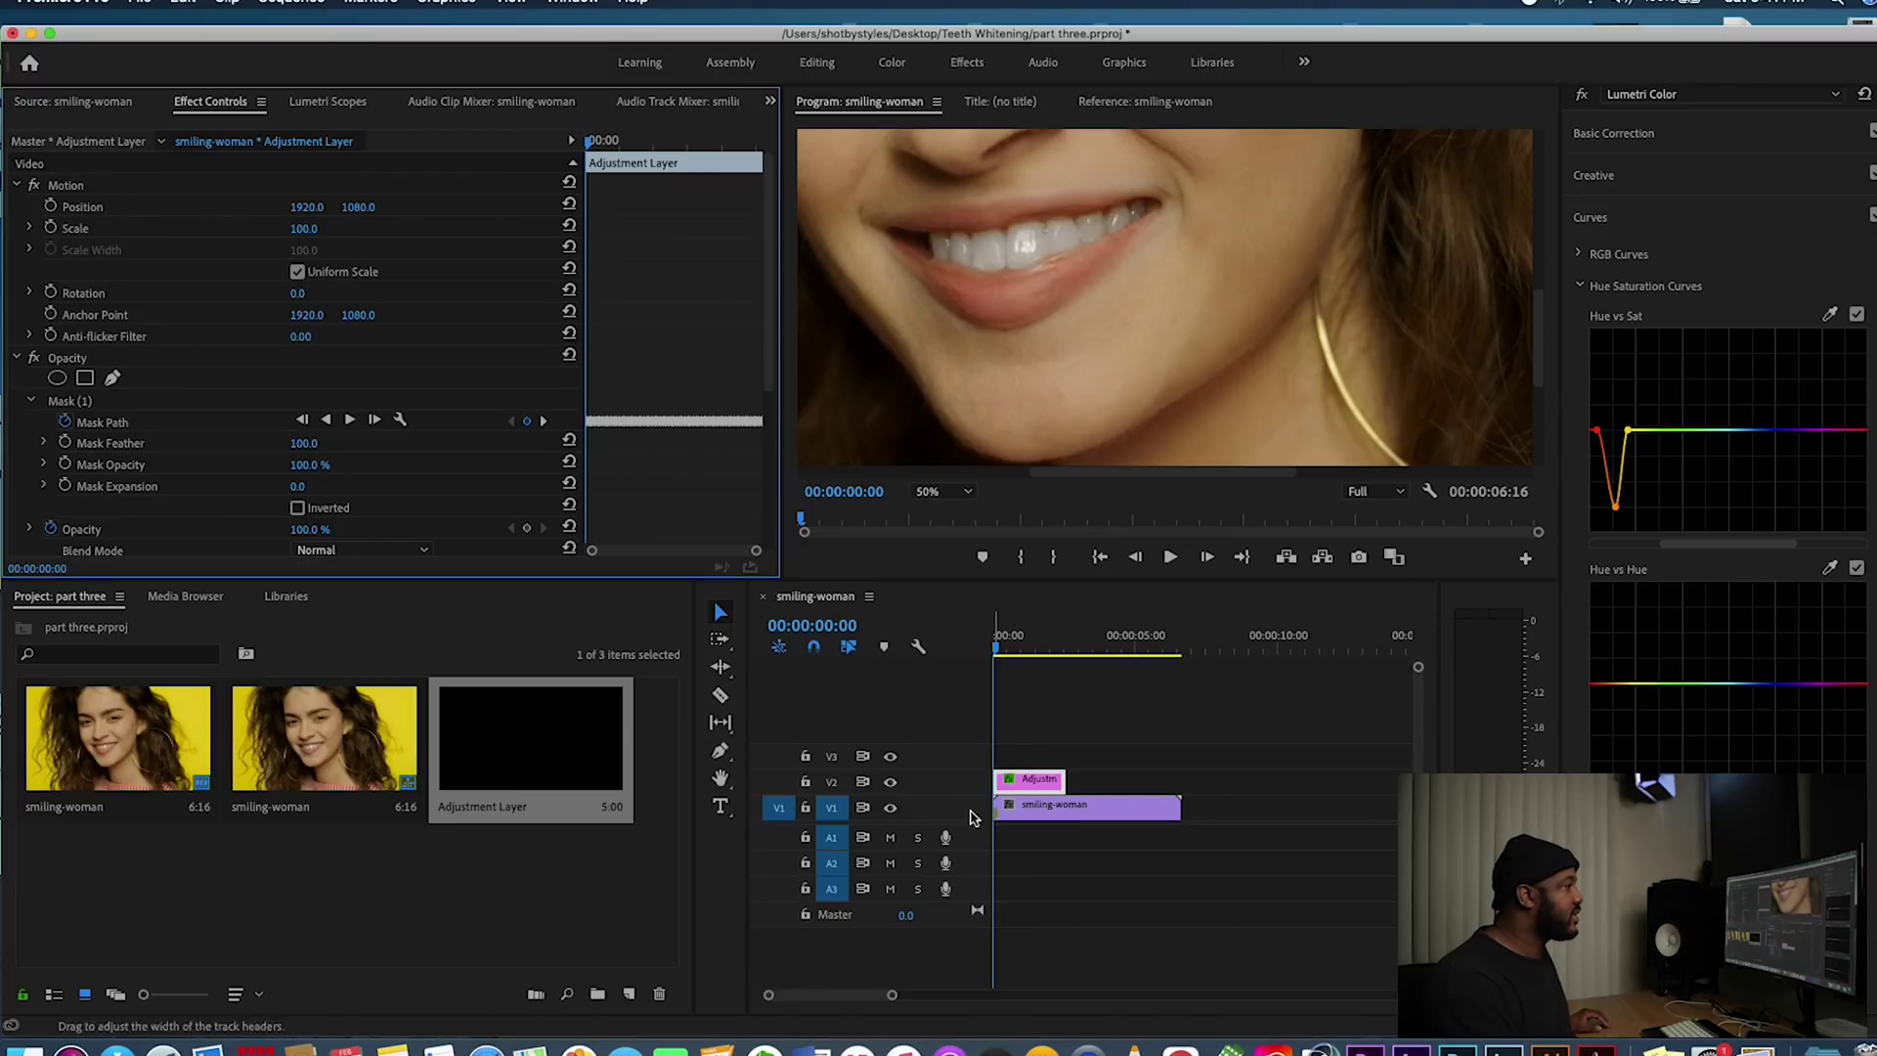
click(890, 782)
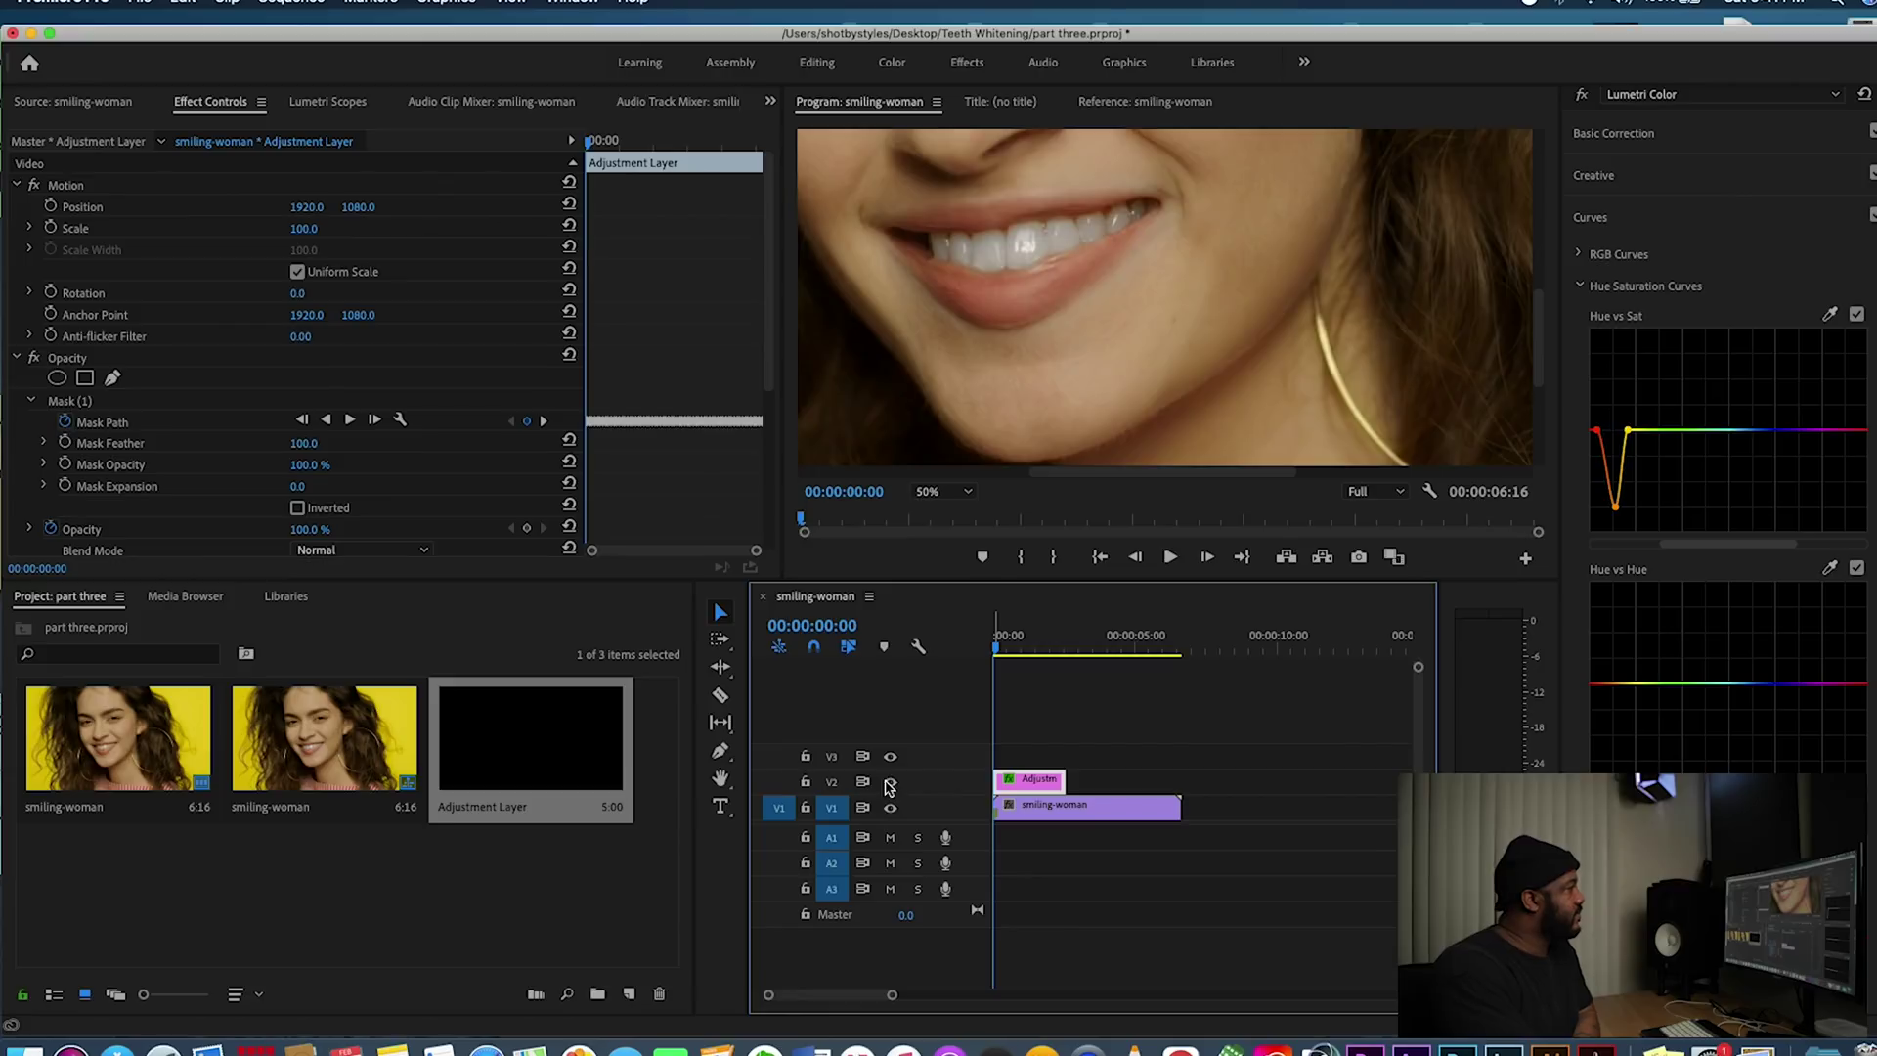
Set the Program monitor zoom to Fit and toggle V2's output to compare before and after
click(970, 492)
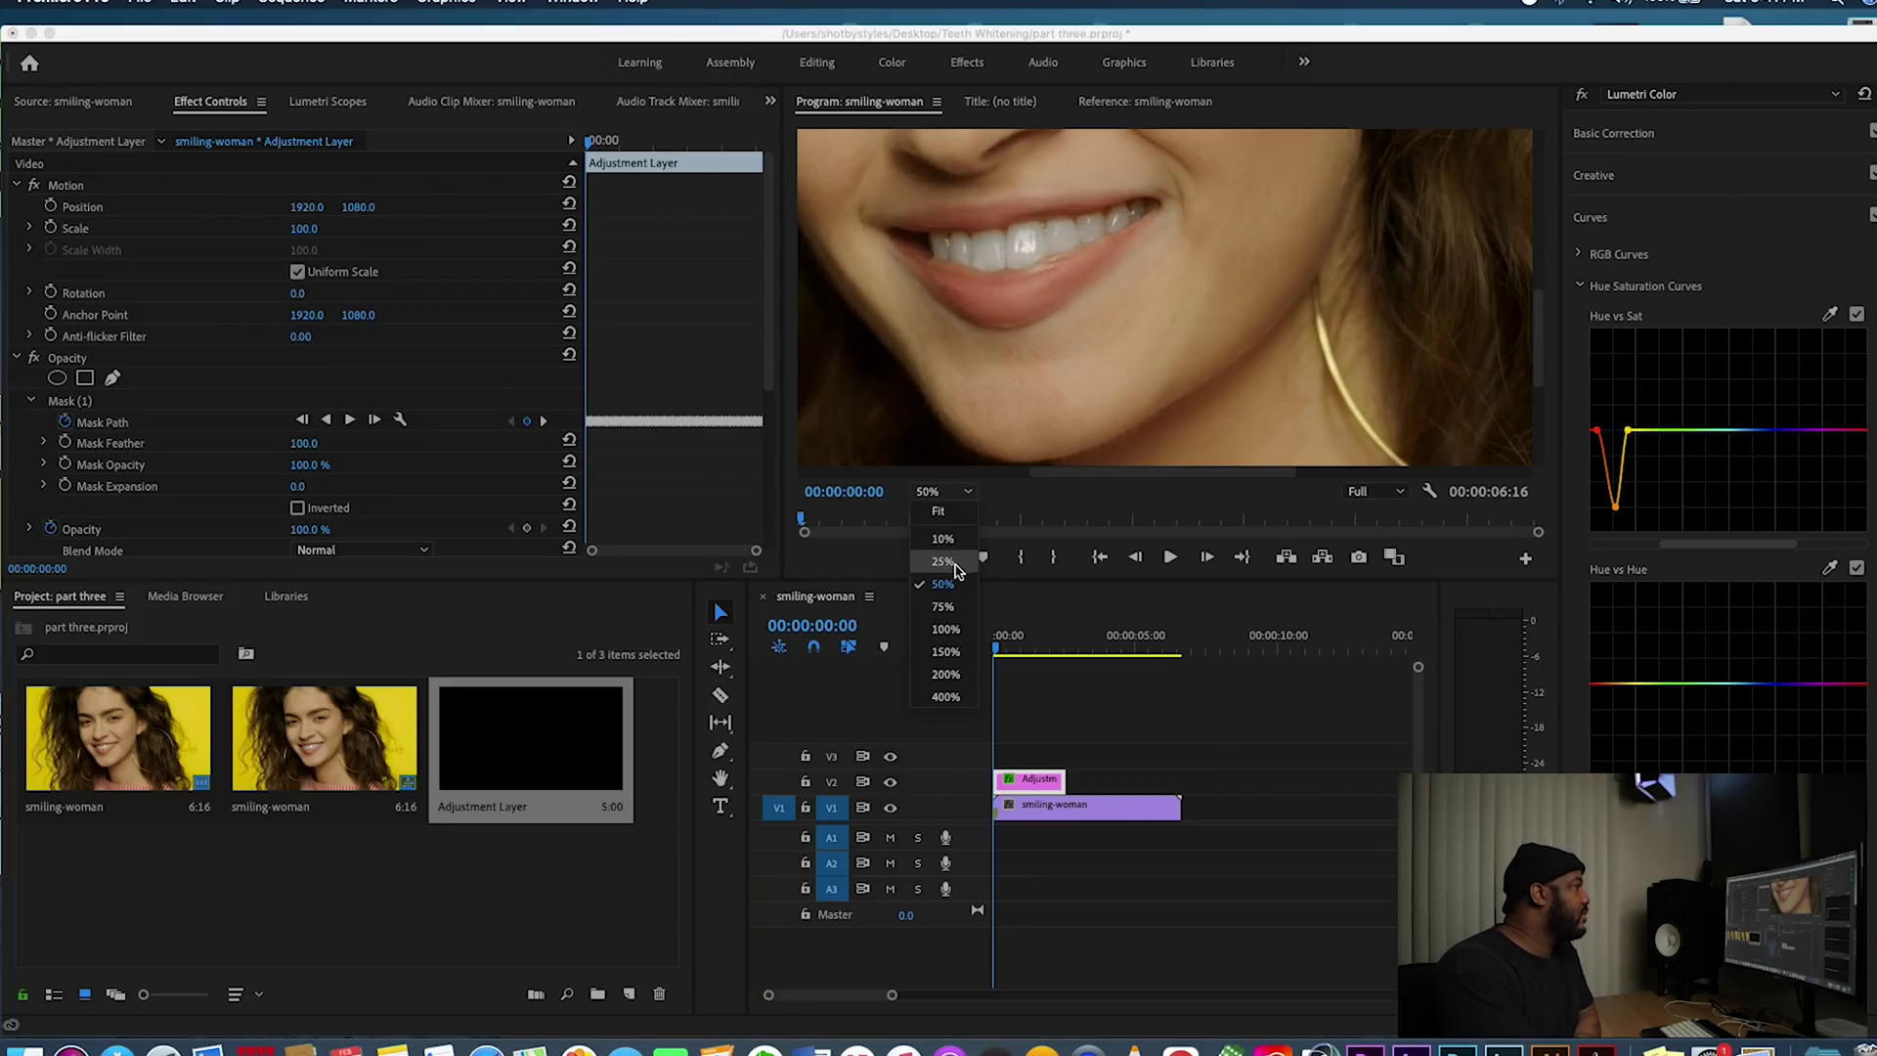
click(953, 512)
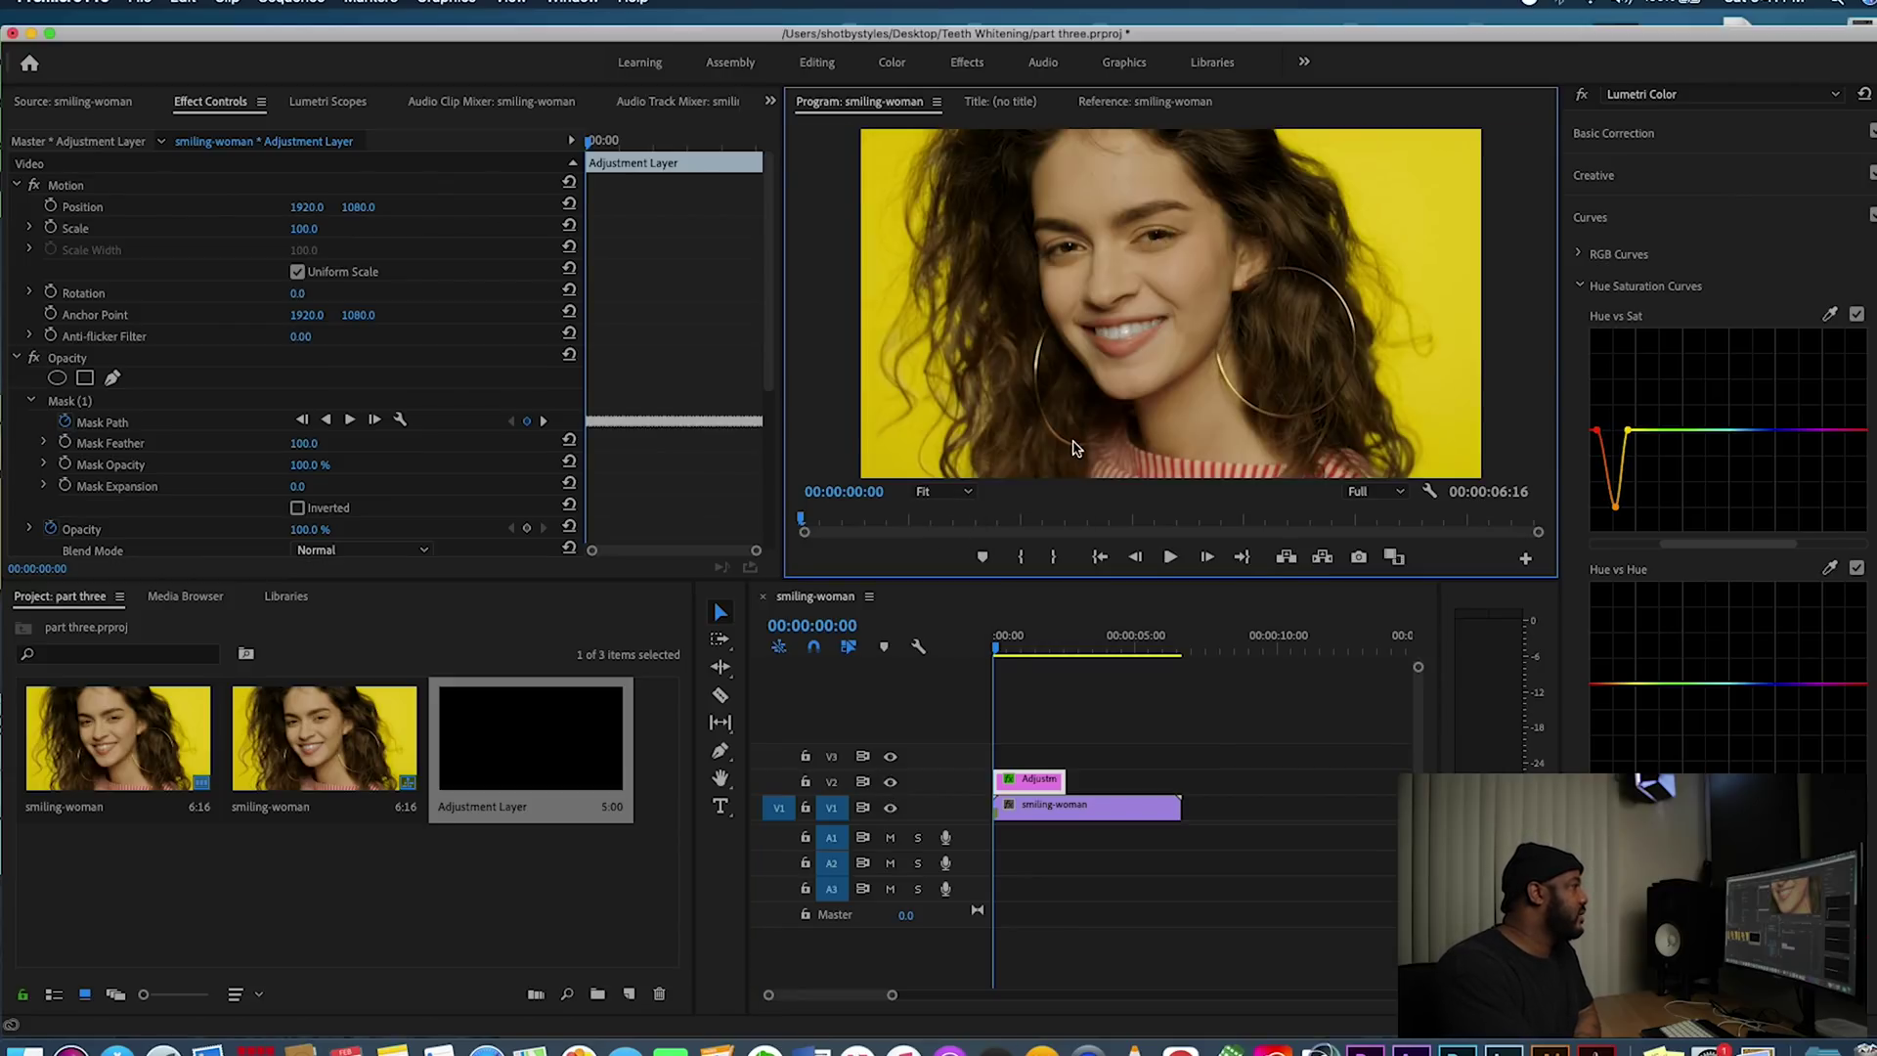
click(891, 783)
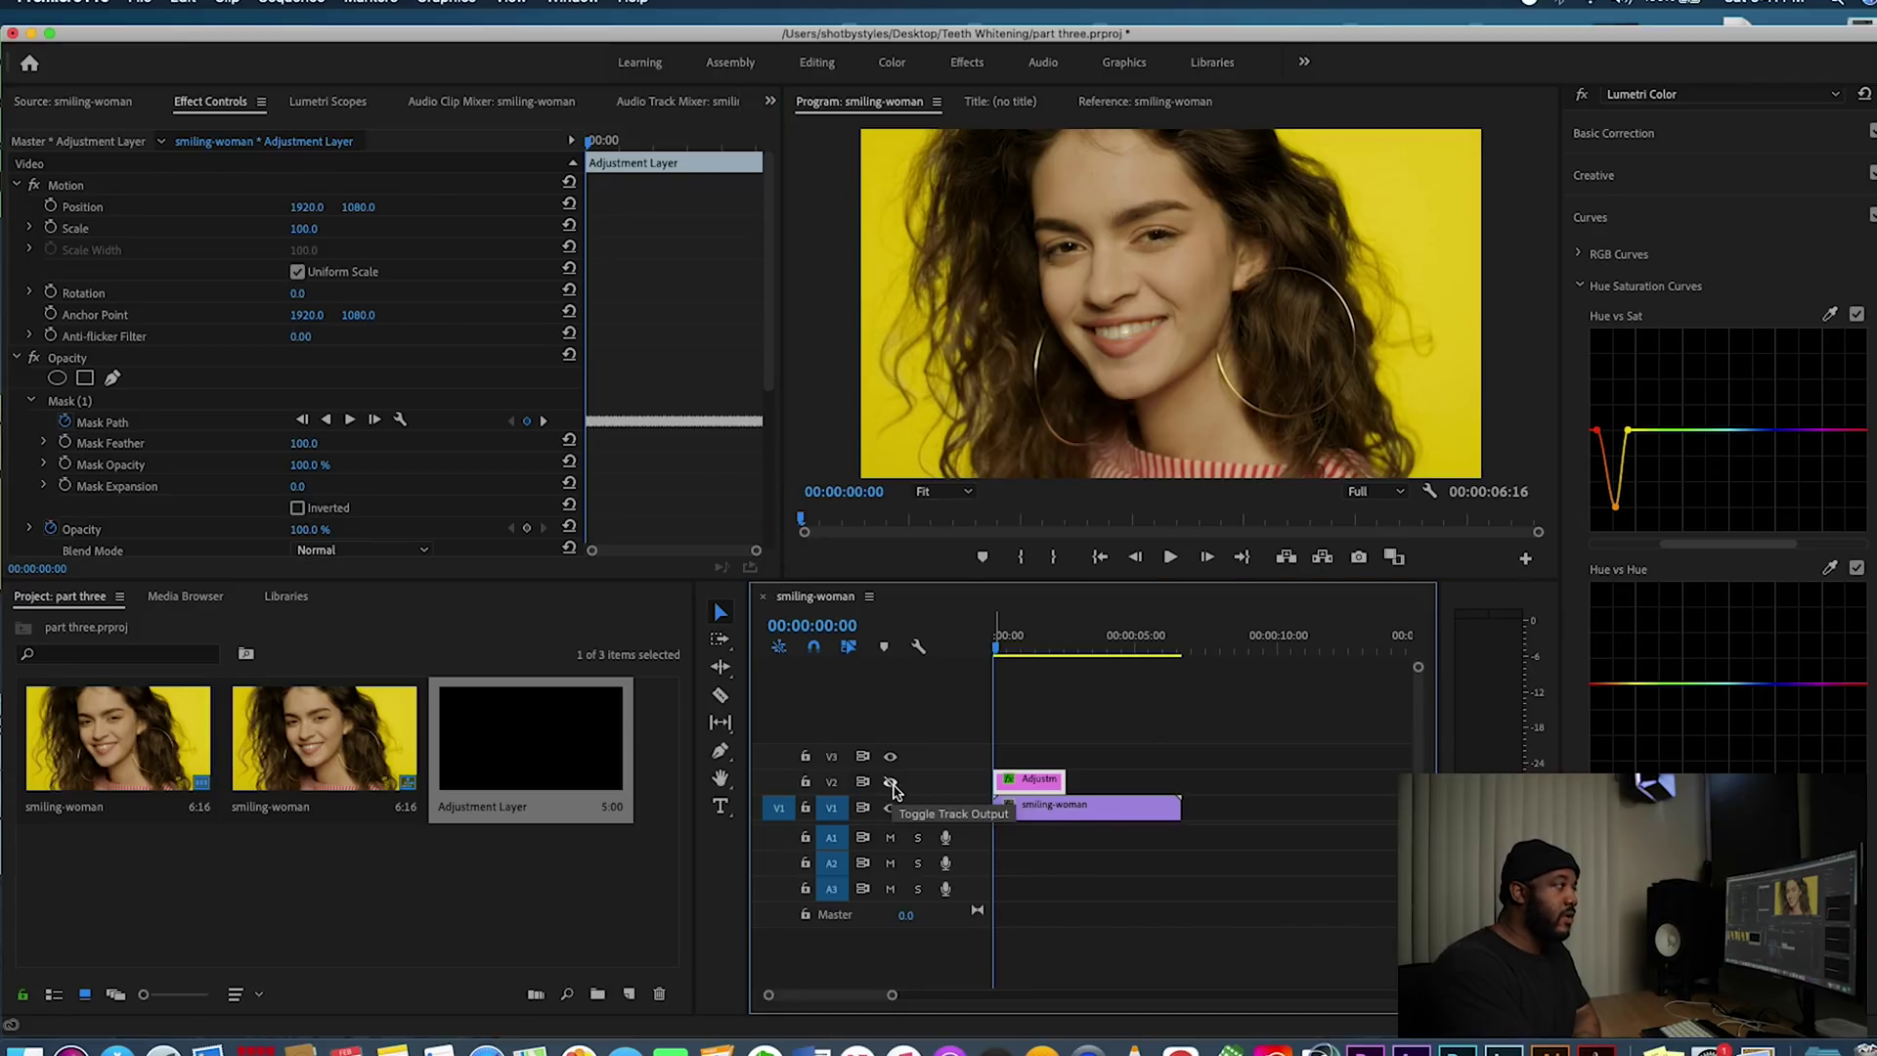
click(891, 783)
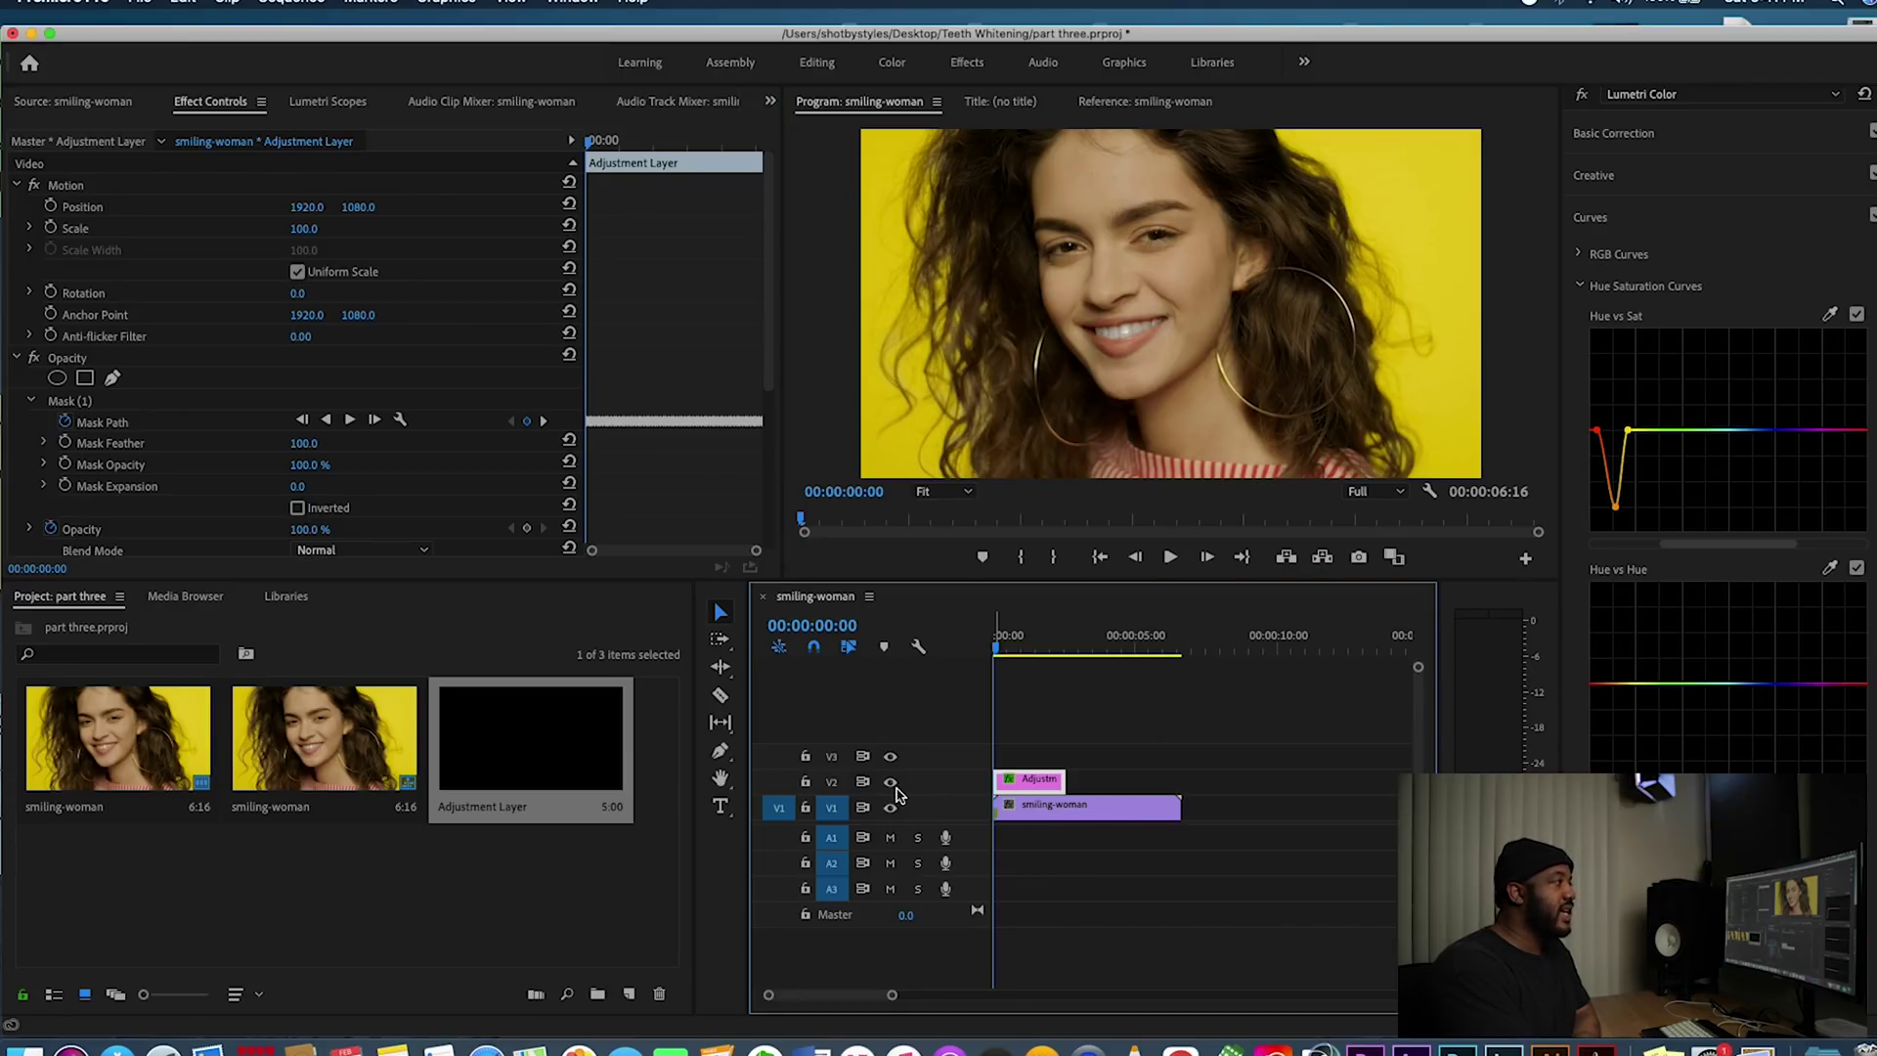